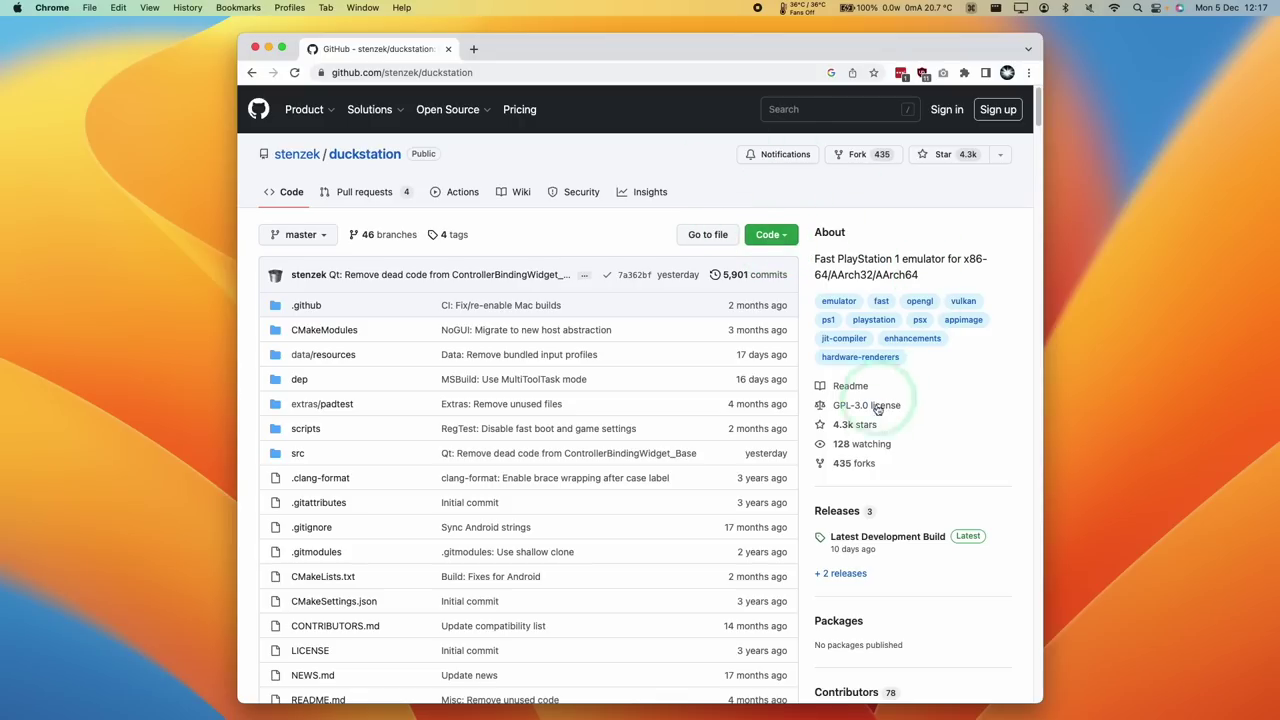
- Download duckstation-mac-release.zip from the Latest Preview Build assets on DuckStation's GitHub Releases page
click(832, 512)
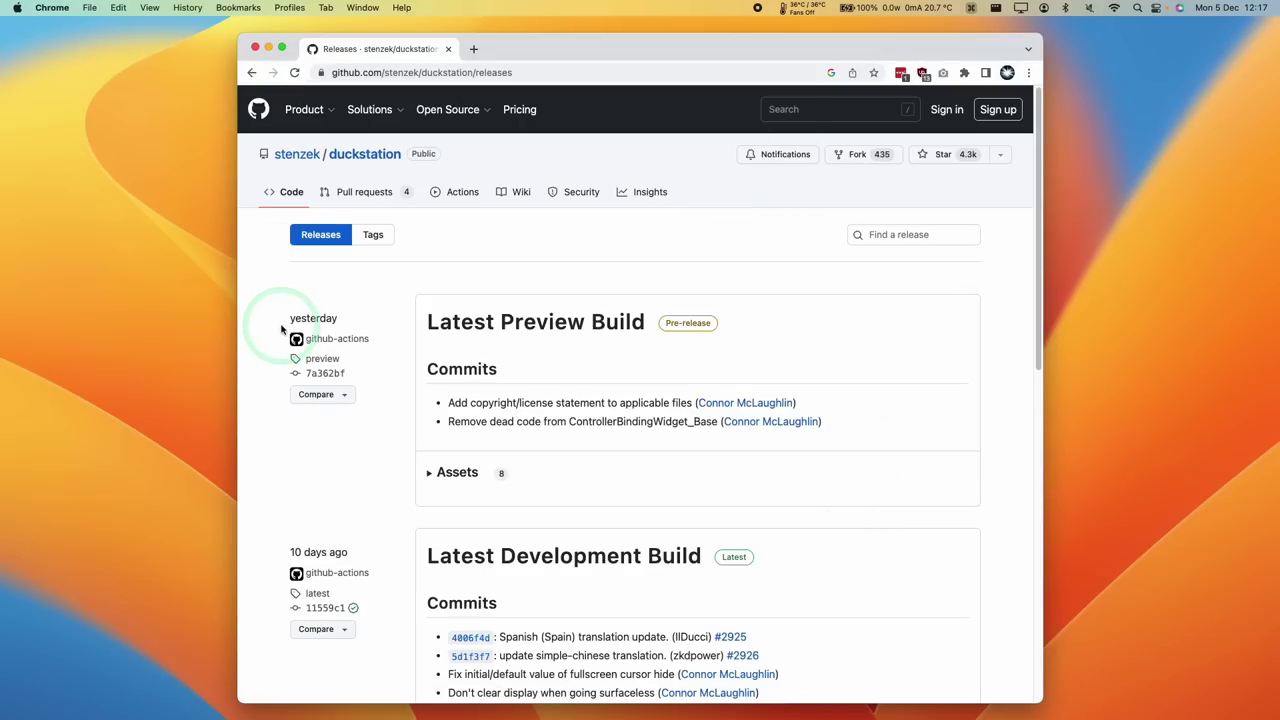
click(430, 476)
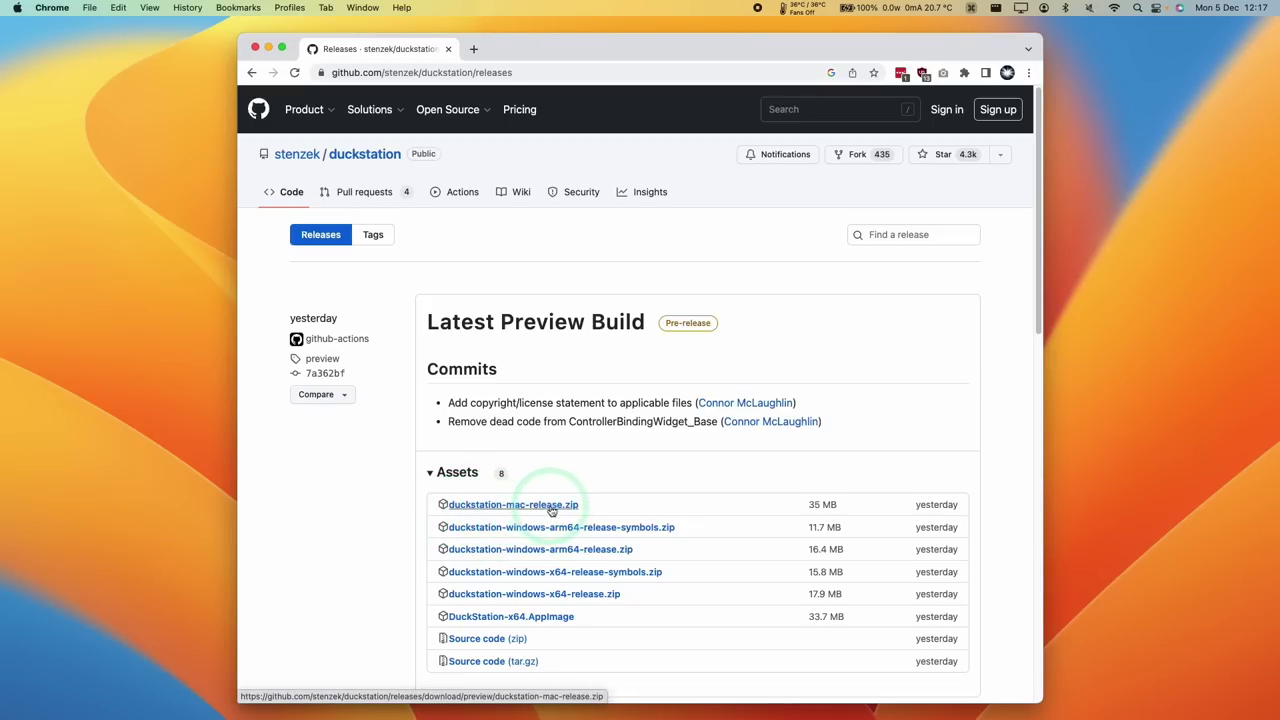
click(330, 667)
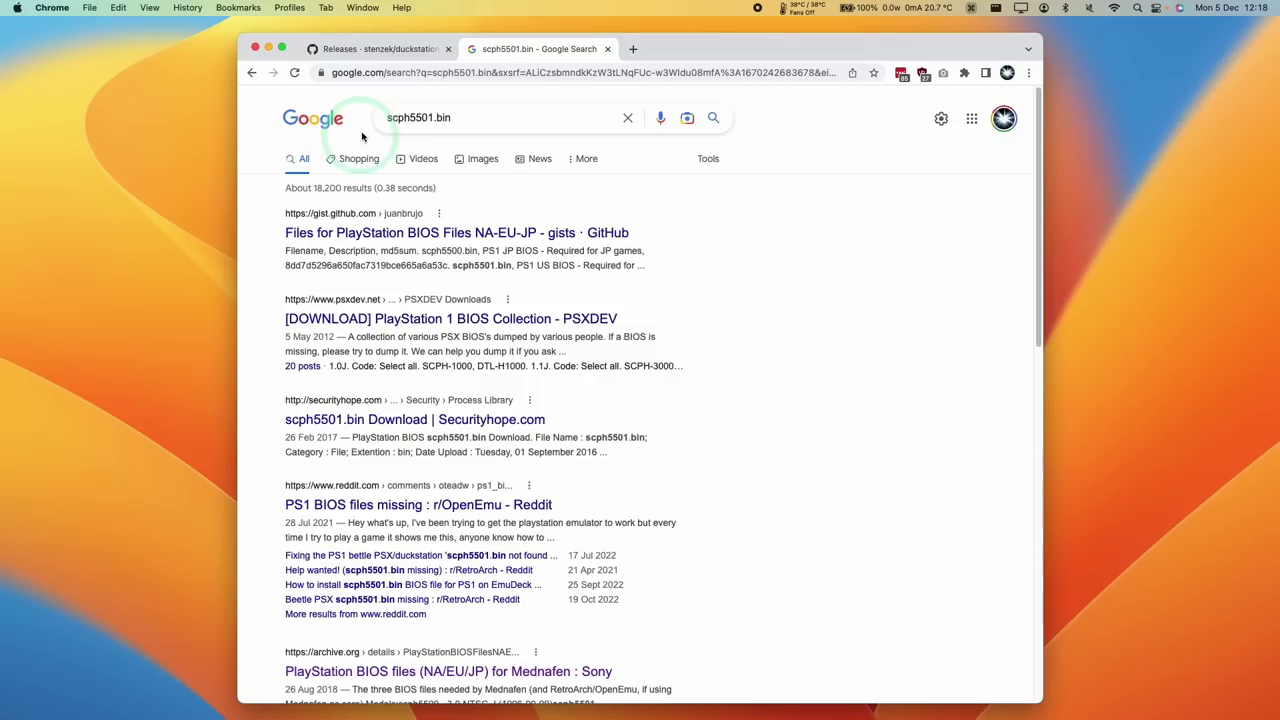
click(383, 120)
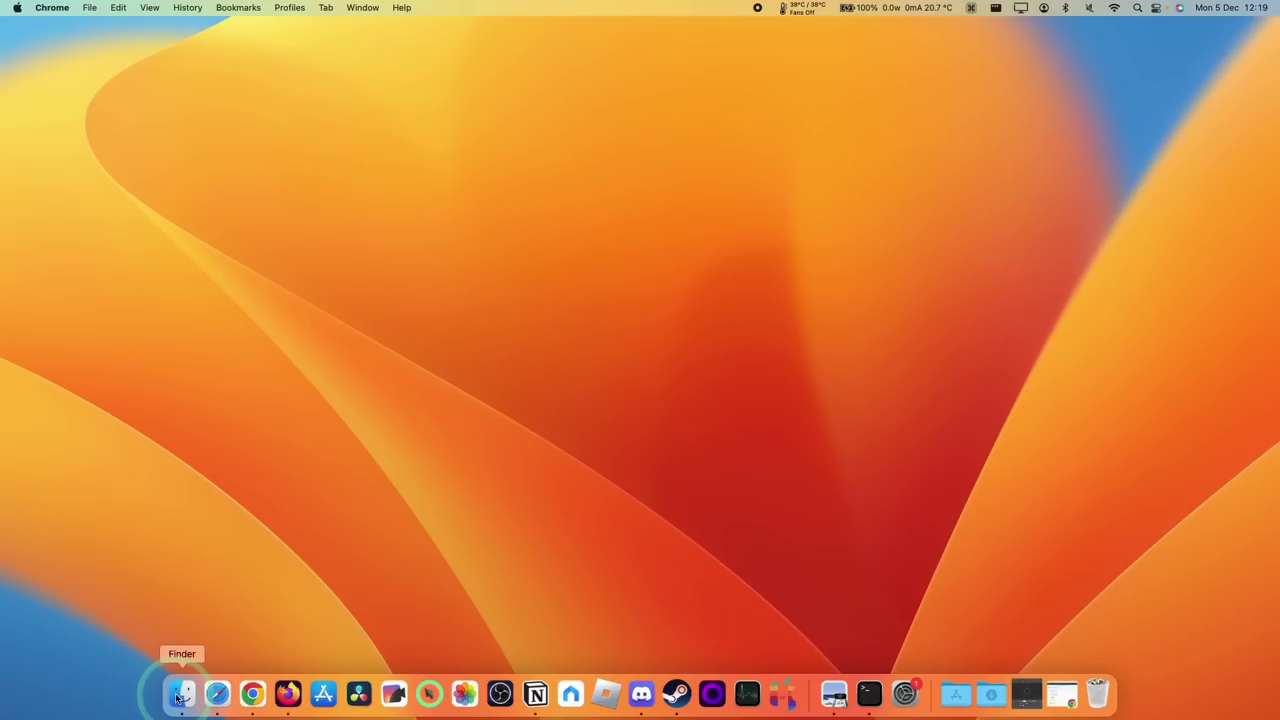
- Extract duckstation-mac-release.zip in the Downloads folder
click(177, 689)
click(270, 226)
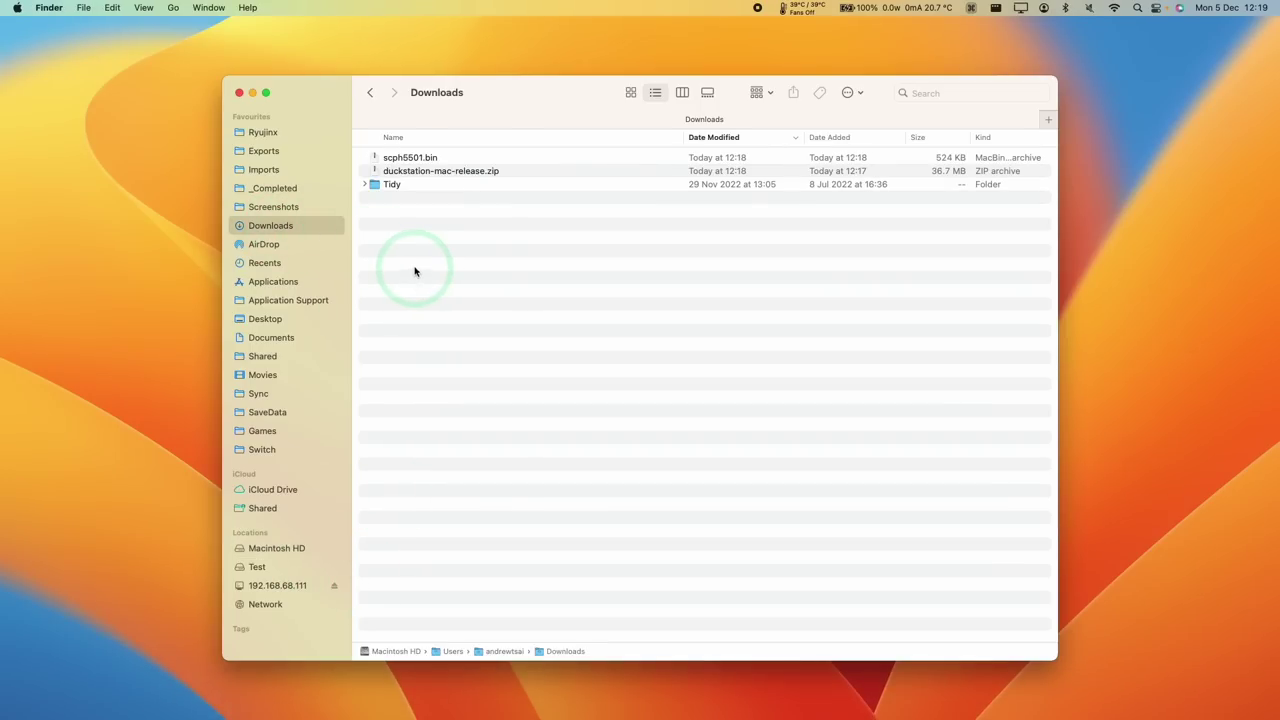
click(425, 171)
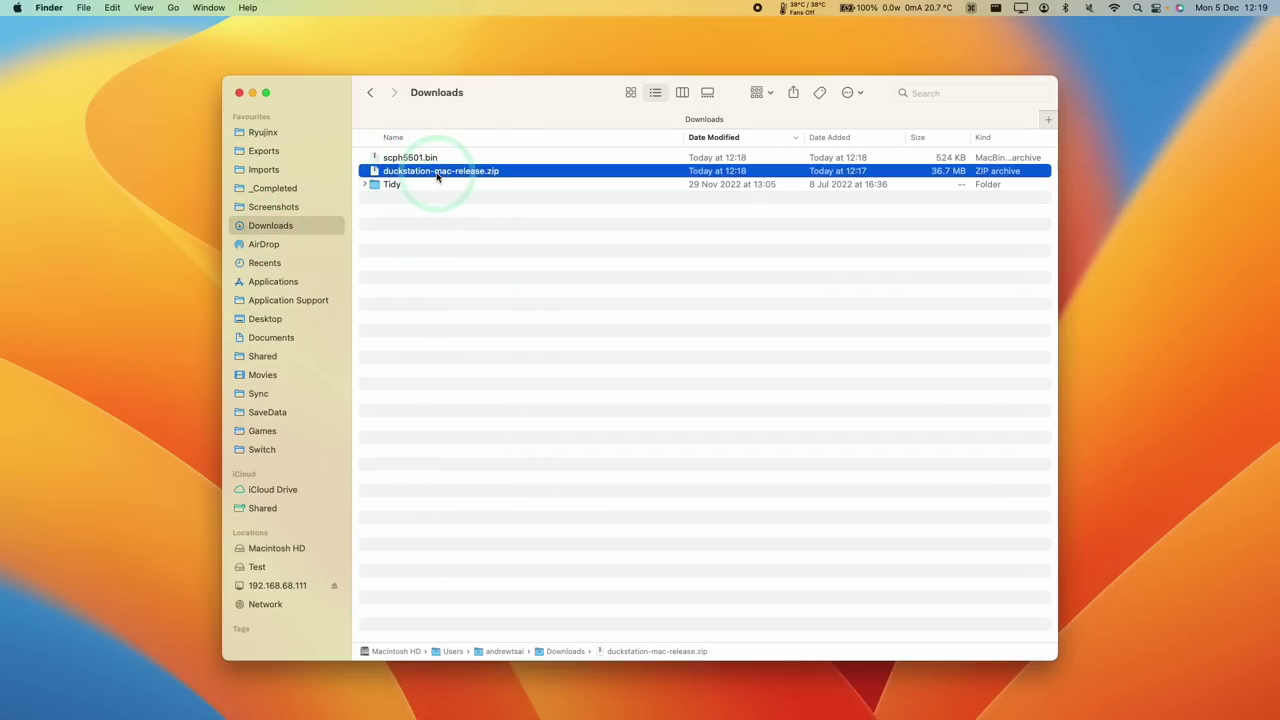
double_click(462, 178)
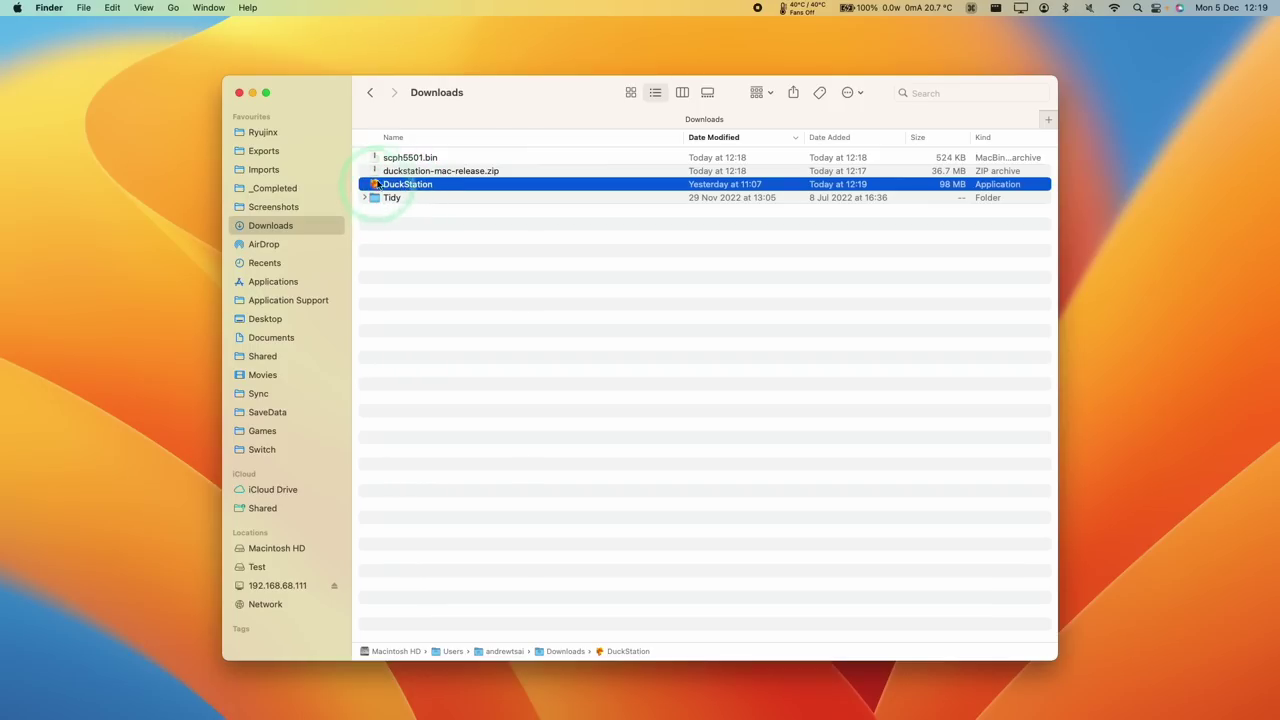
- Move the extracted DuckStation app into Applications and select it there
click(438, 184)
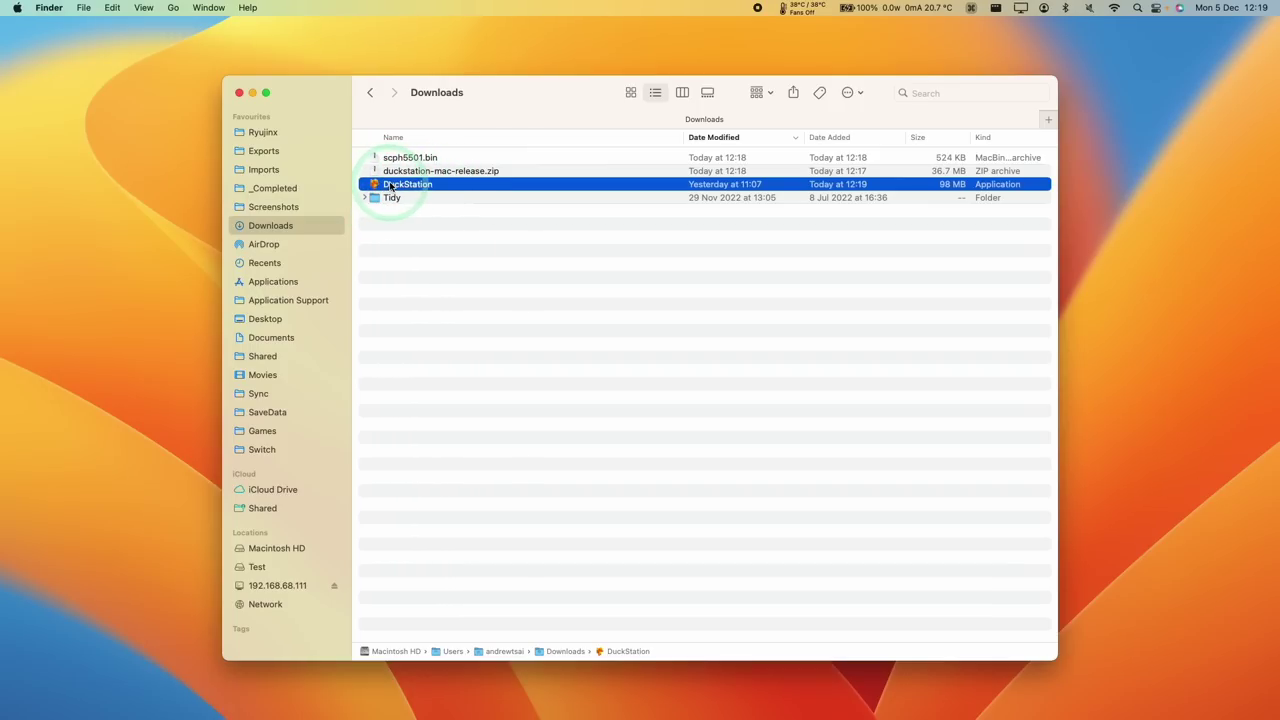
drag(395, 187, 273, 281)
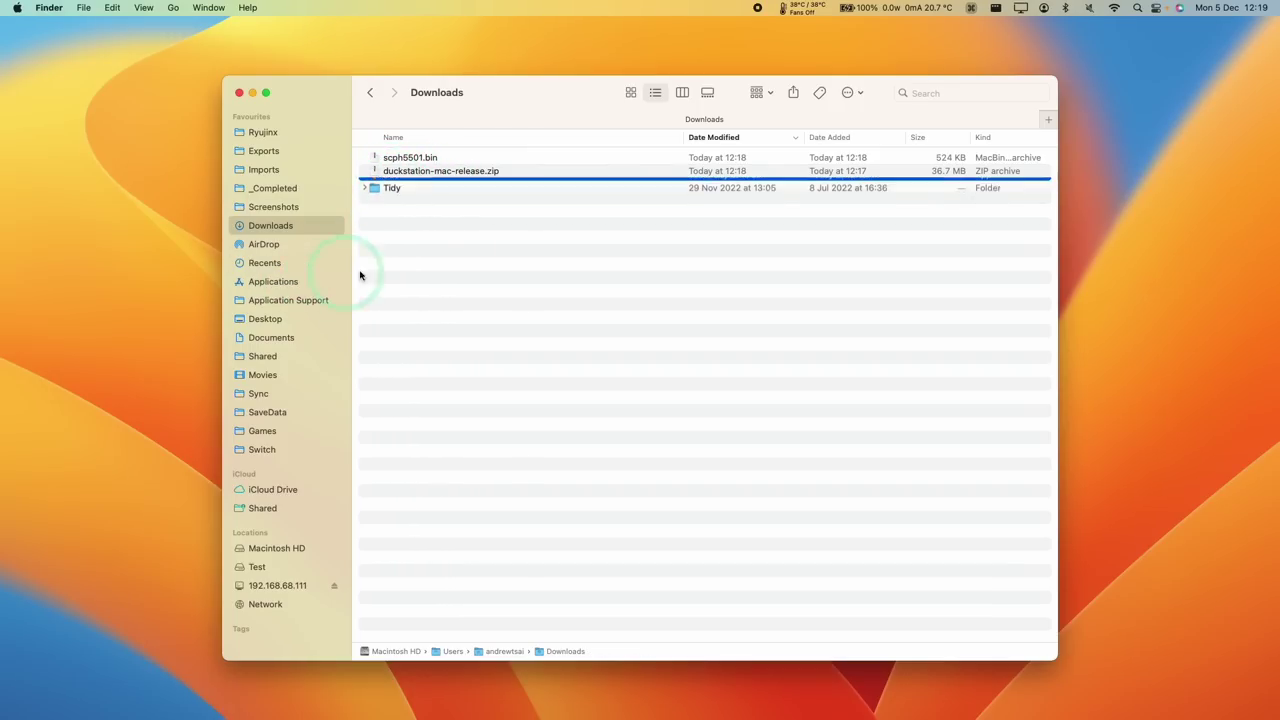
click(273, 281)
click(623, 405)
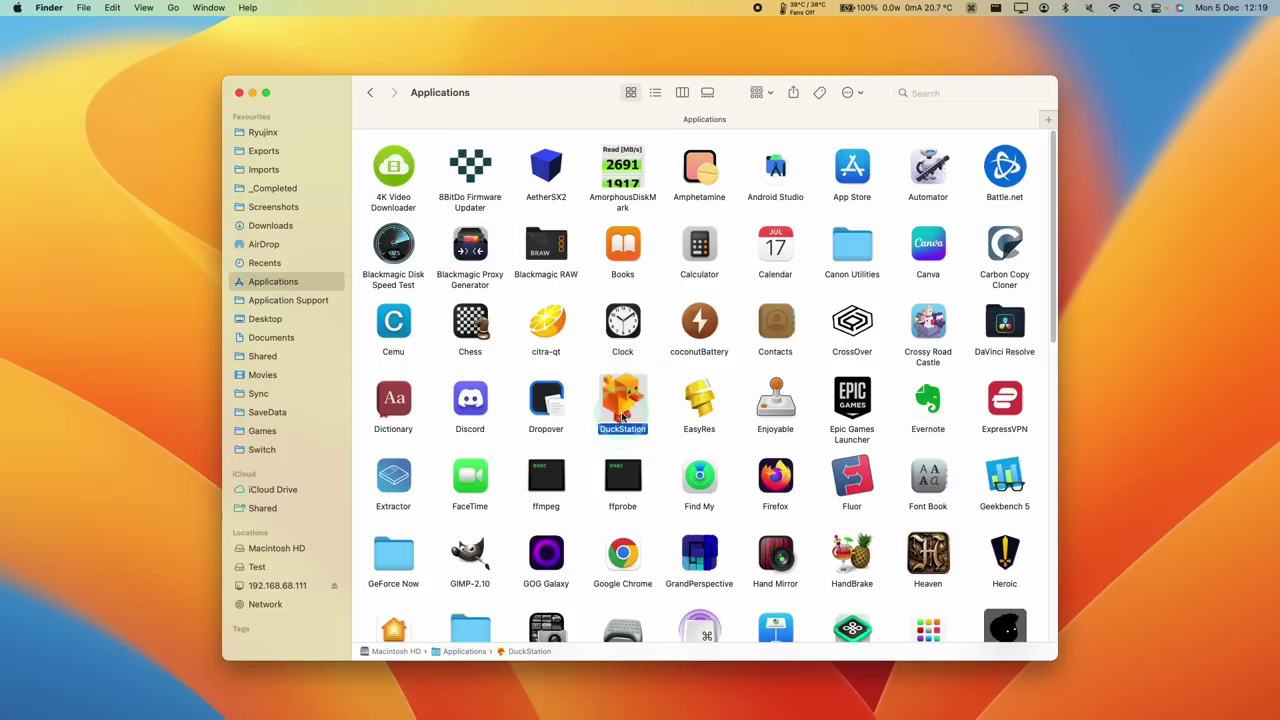
- Launch DuckStation 0.1-5404 past the unverified-developer block using Control-click Open
double_click(623, 415)
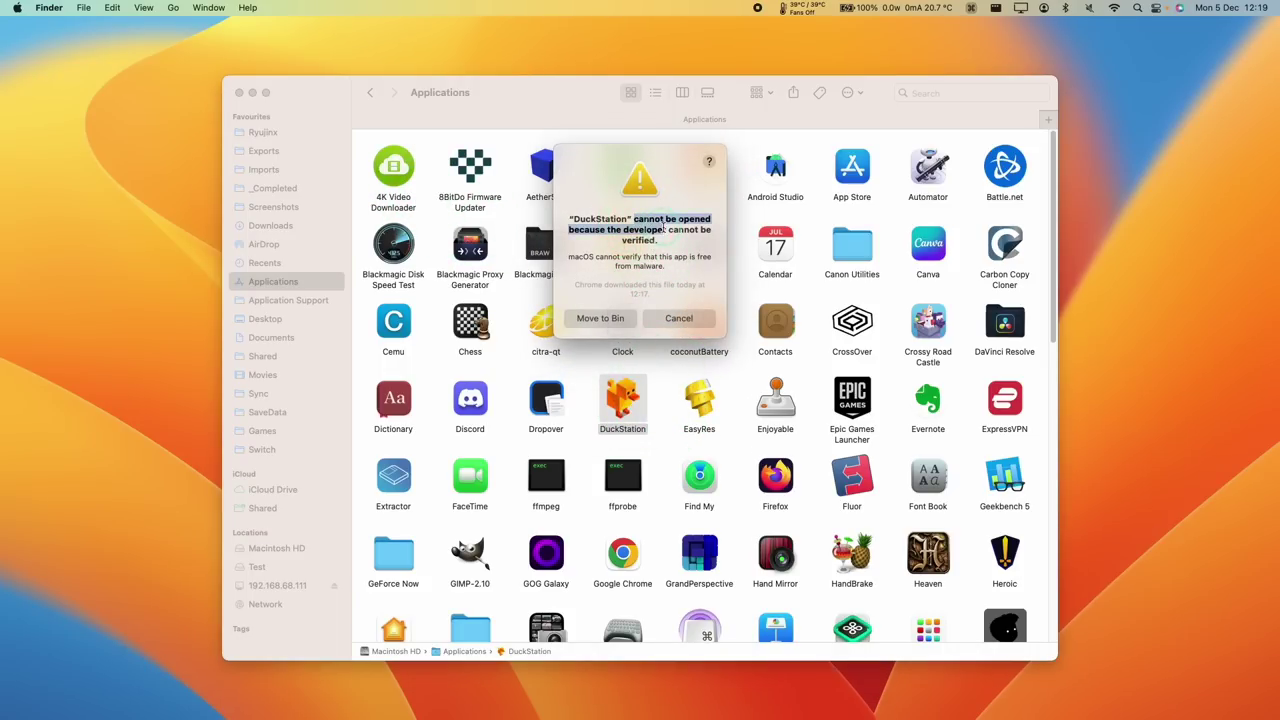
click(679, 318)
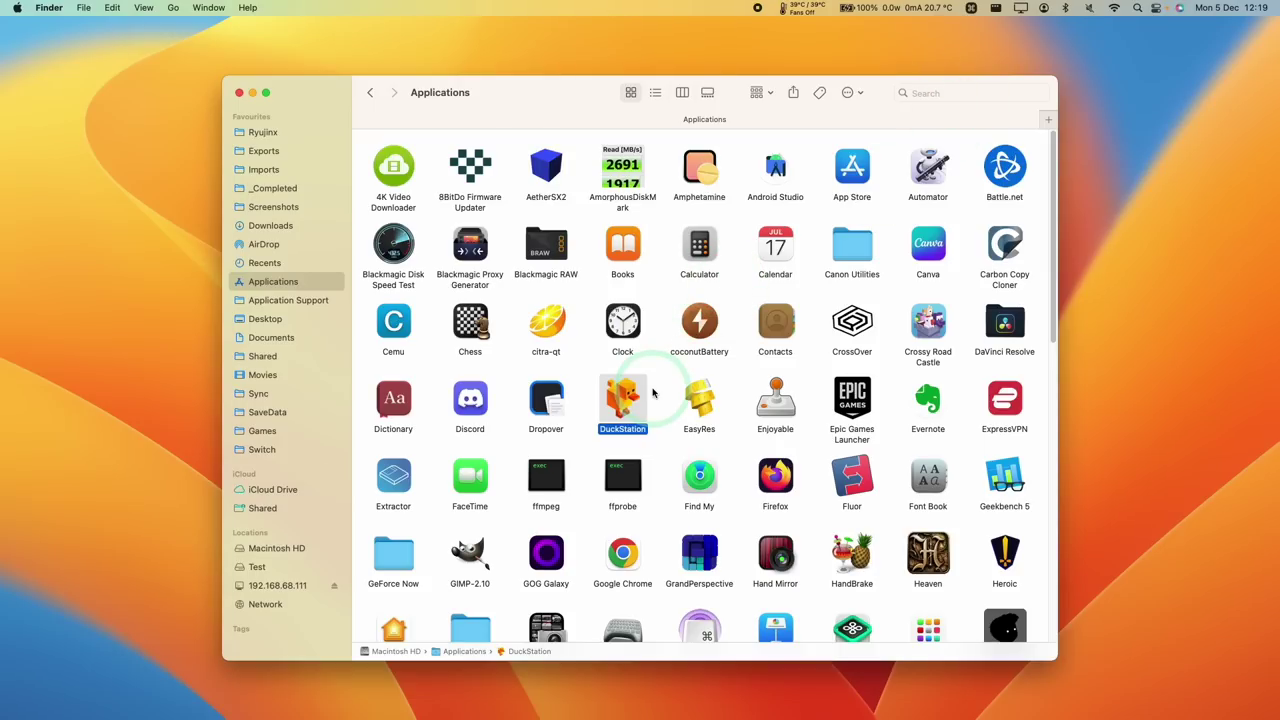
key(ctrl)
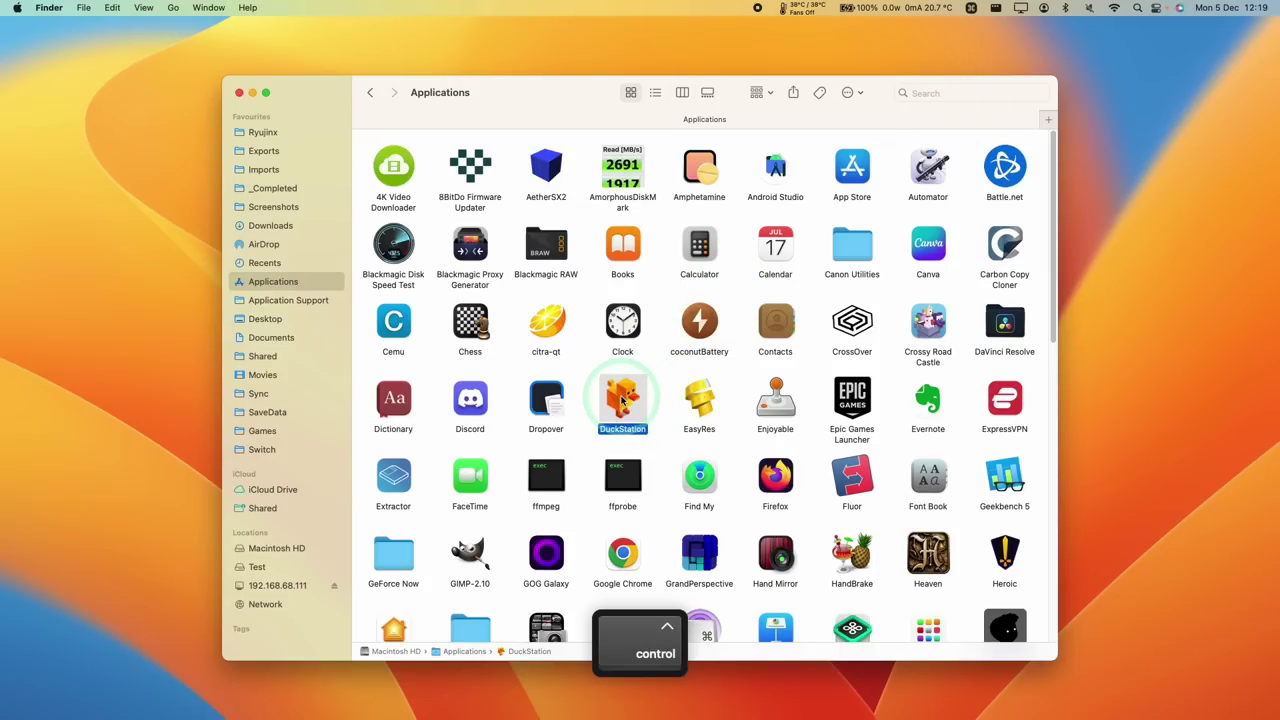
ctrl+click(622, 400)
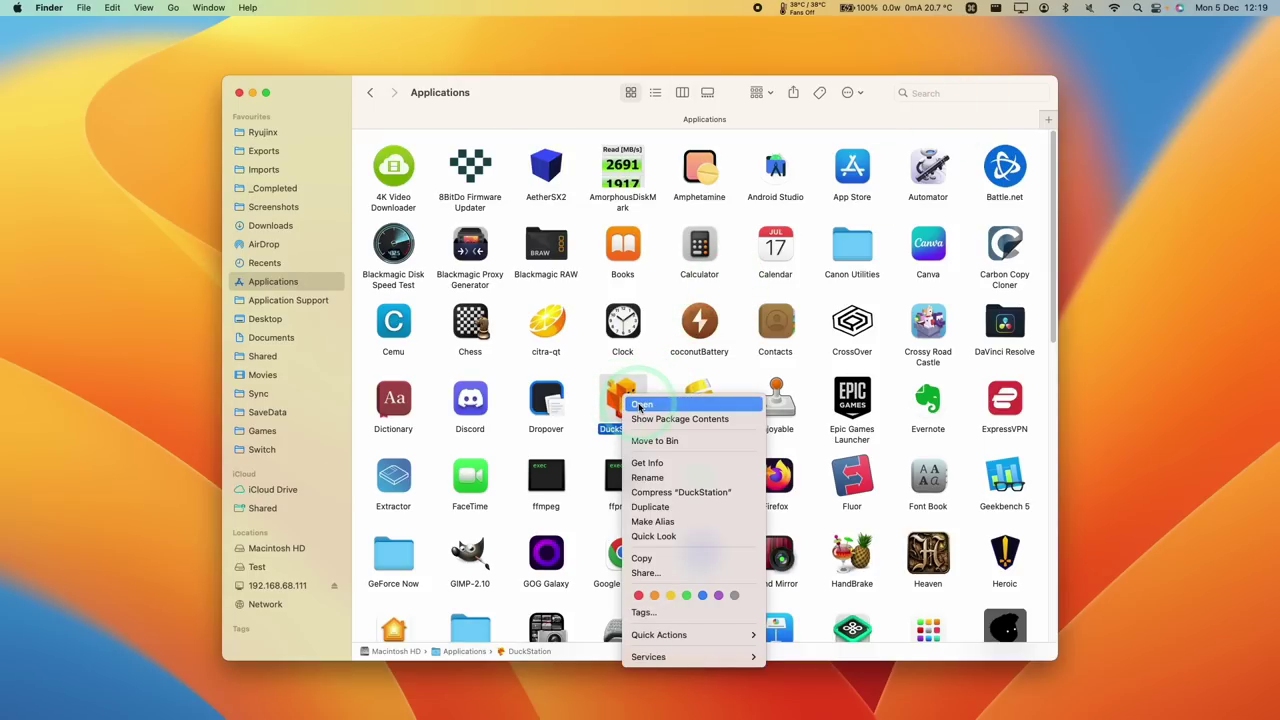
click(640, 404)
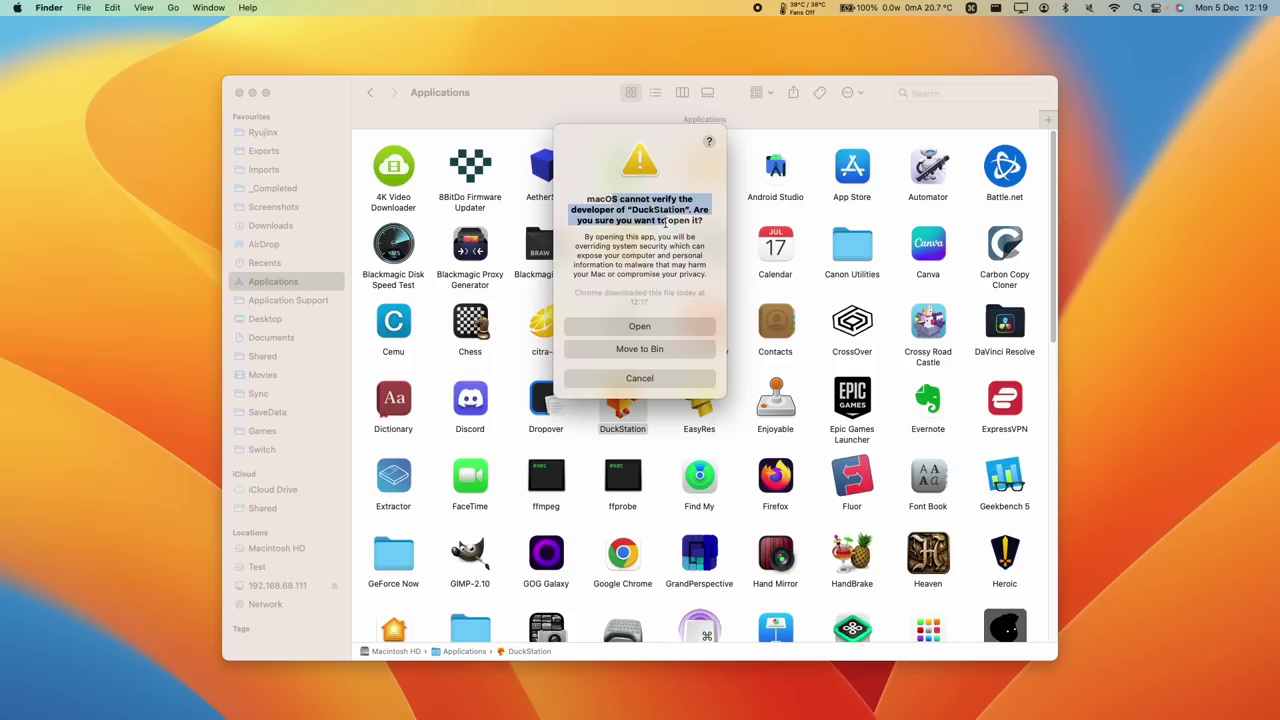
click(640, 327)
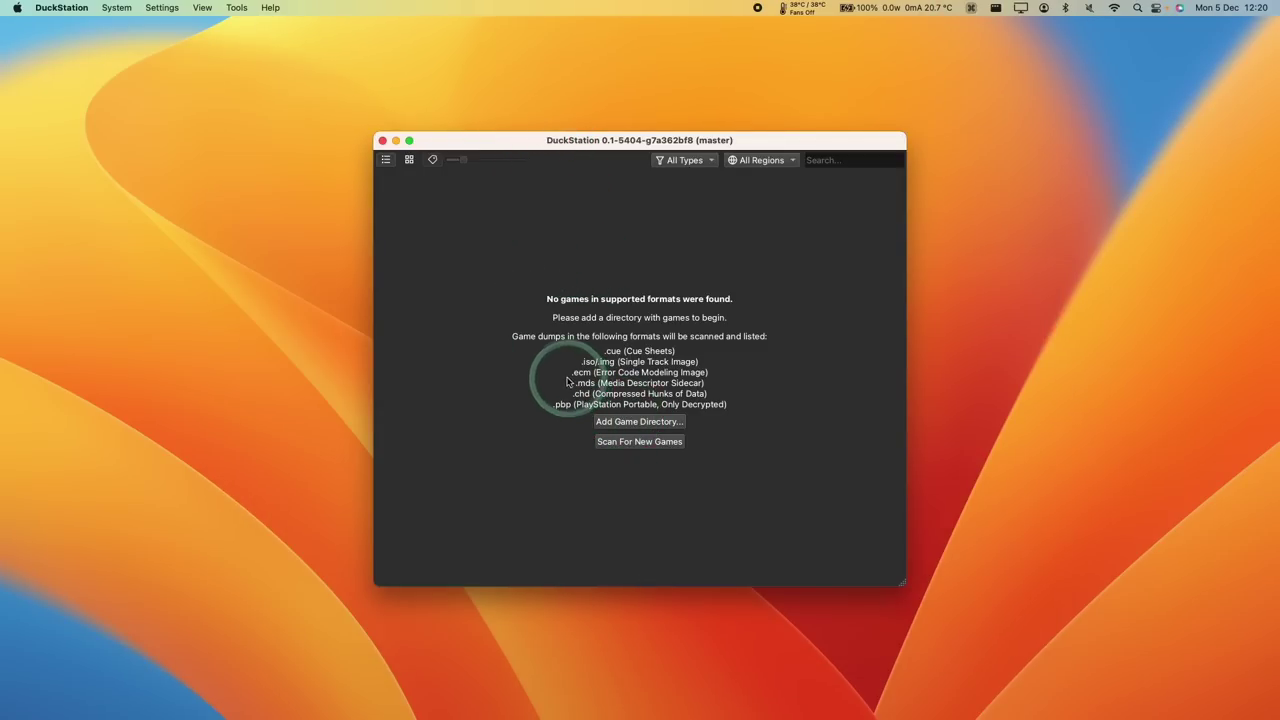
- Add Games/PlayStation as a recursively scanned game directory, listing Street Fighter Alpha 3, Tekken 3 and Tomb Raider
click(636, 423)
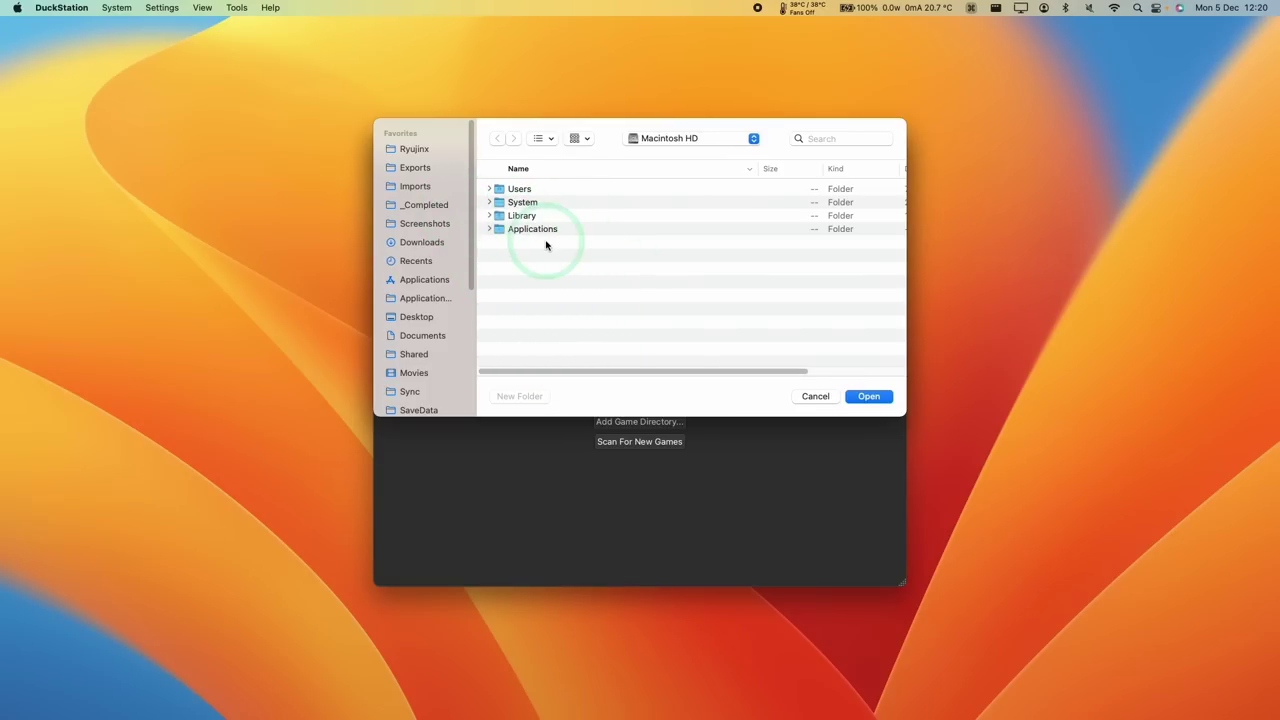
scroll(443, 289, down, 3)
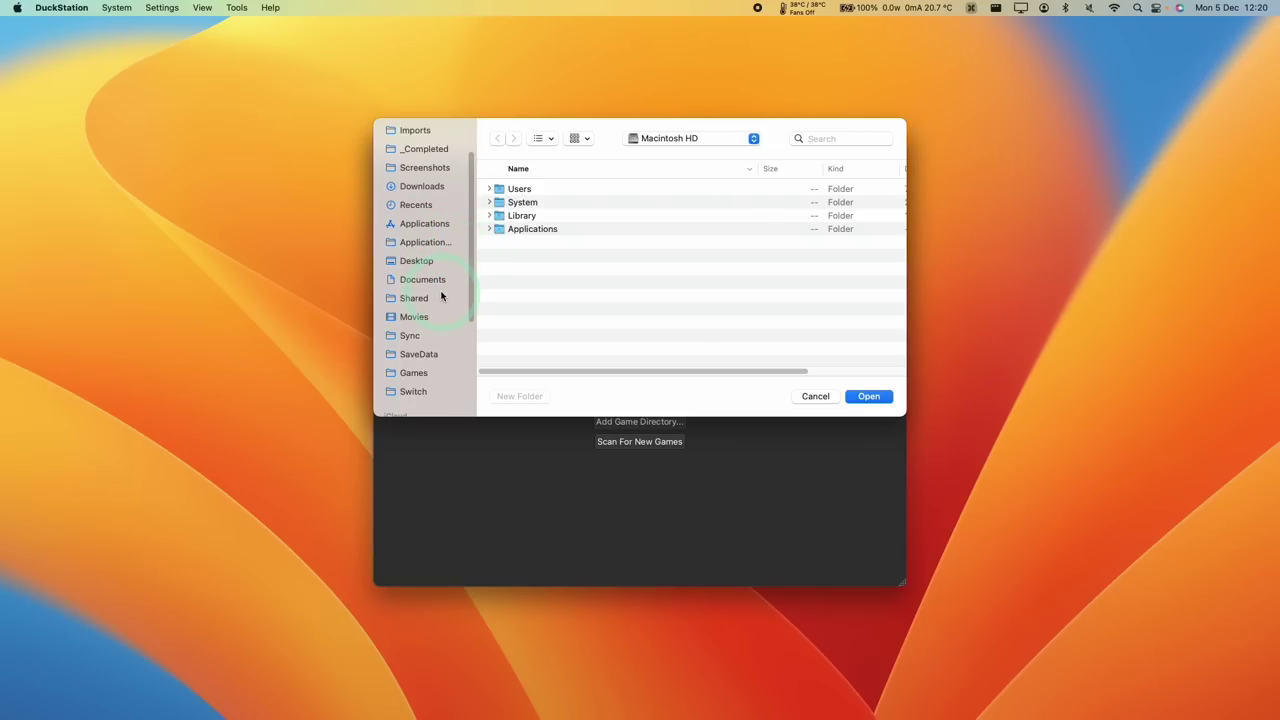
click(414, 373)
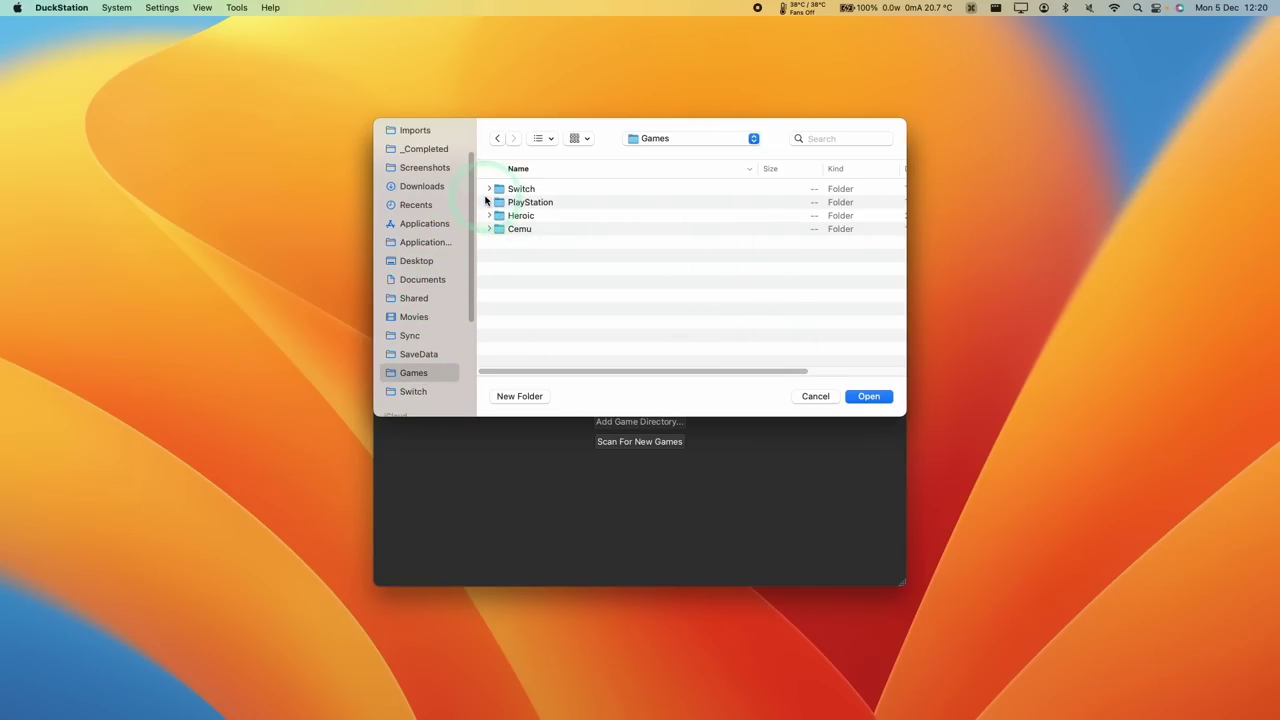
click(529, 202)
double_click(543, 204)
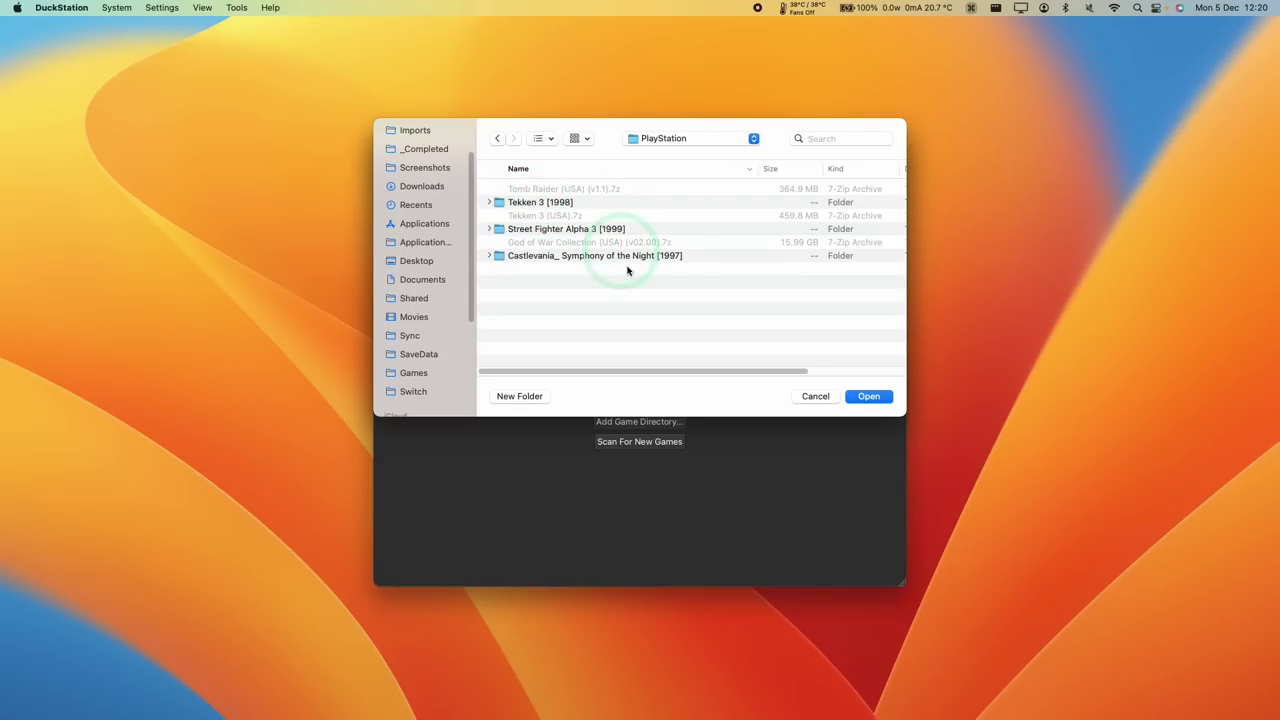
click(867, 396)
click(350, 189)
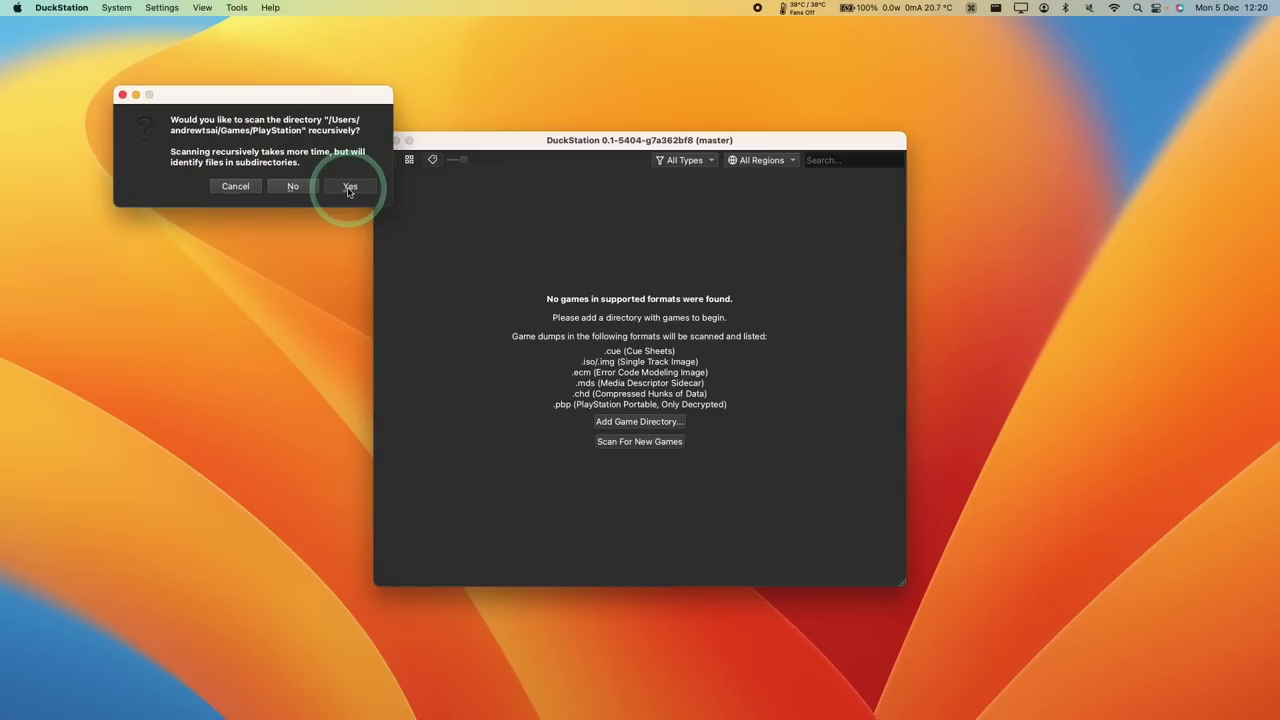
click(490, 193)
click(505, 212)
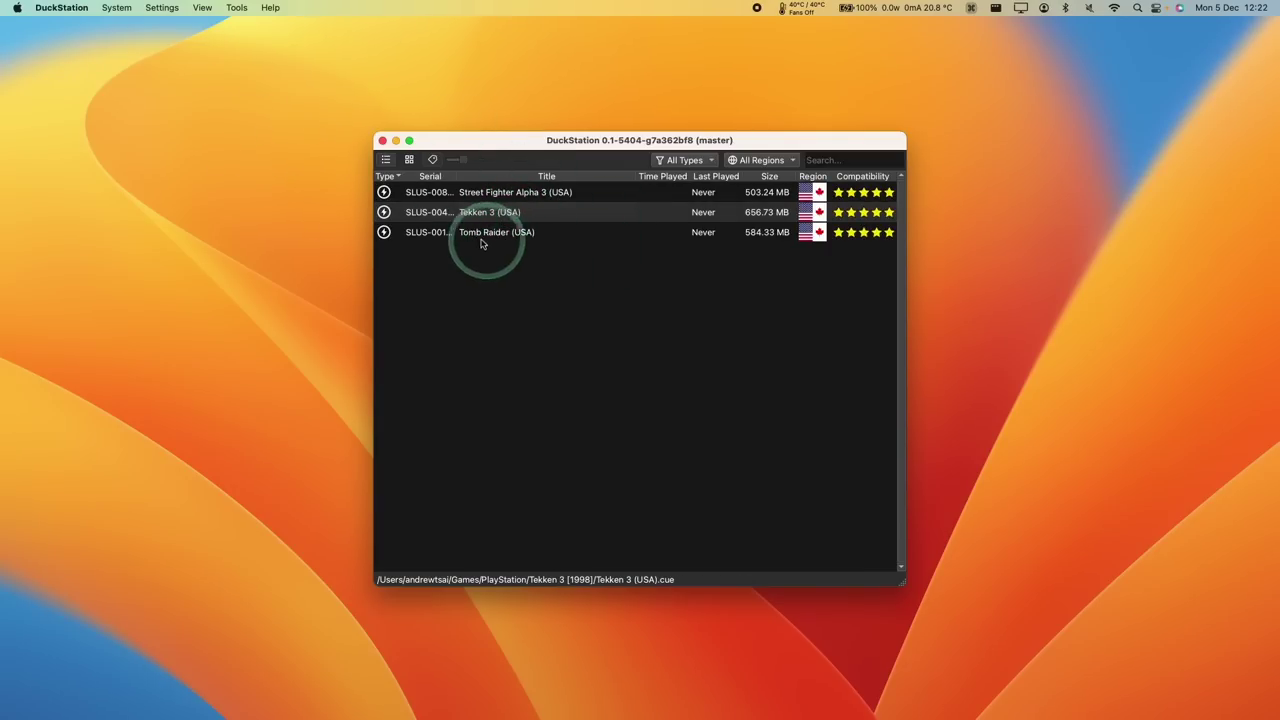
- Move scph5501.bin from Downloads into DuckStation's bios folder, opened from the BIOS settings
click(160, 8)
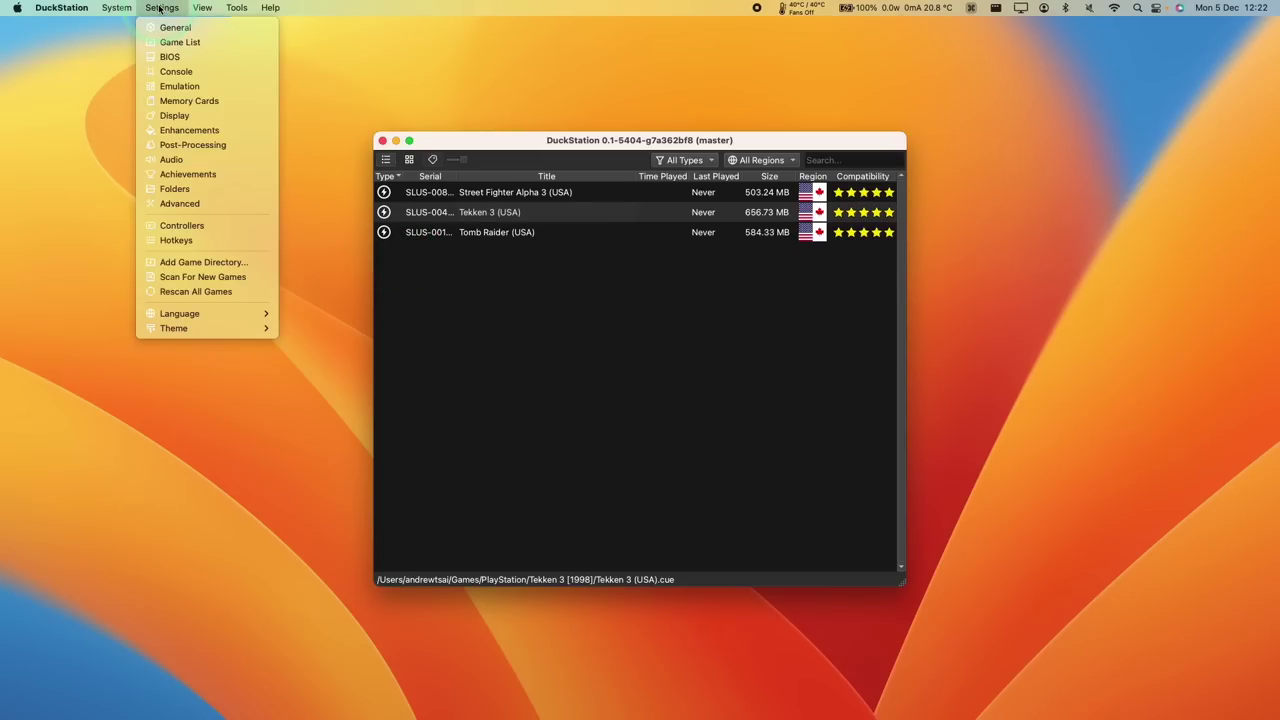
click(168, 58)
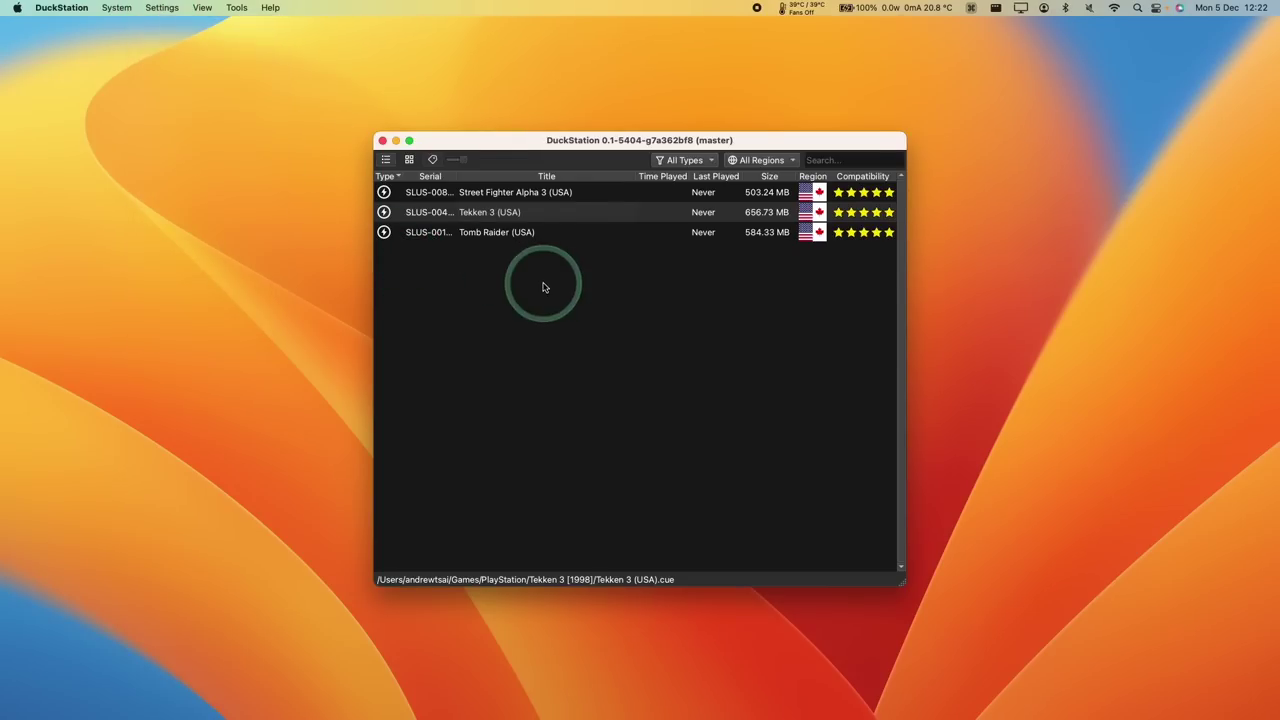
click(766, 221)
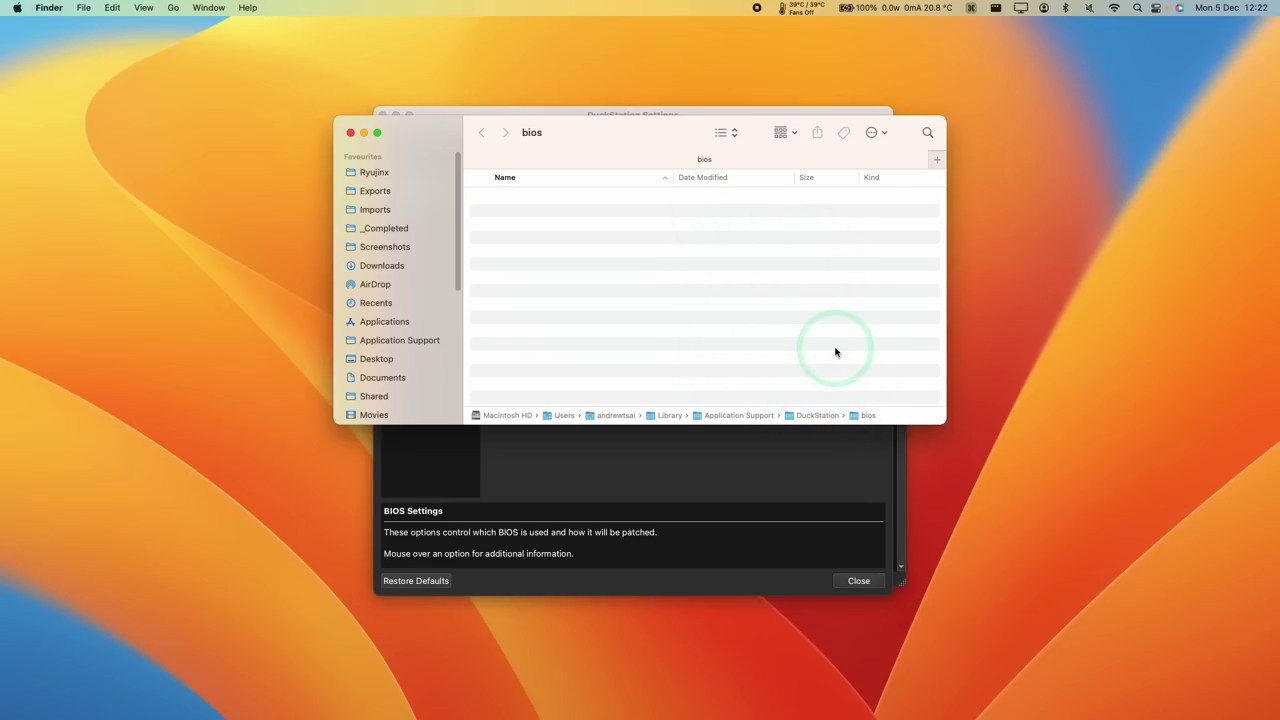
key(super+n)
click(703, 404)
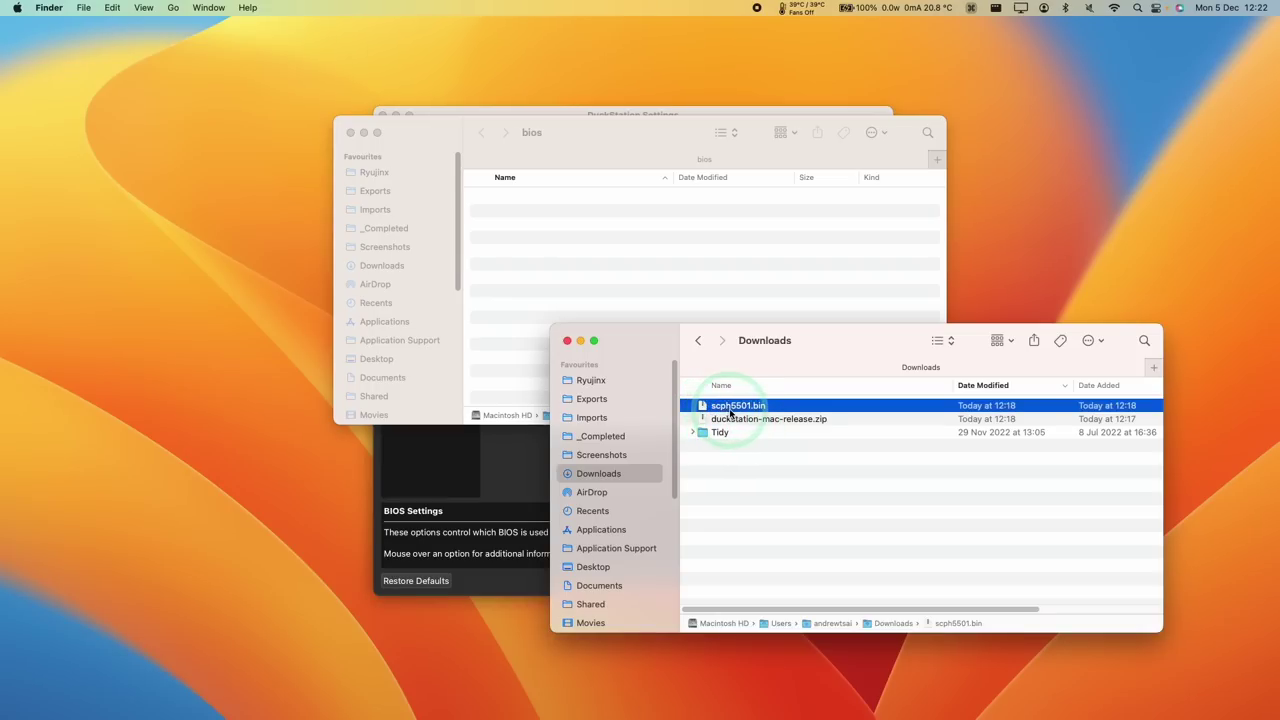
drag(741, 411, 614, 251)
click(752, 488)
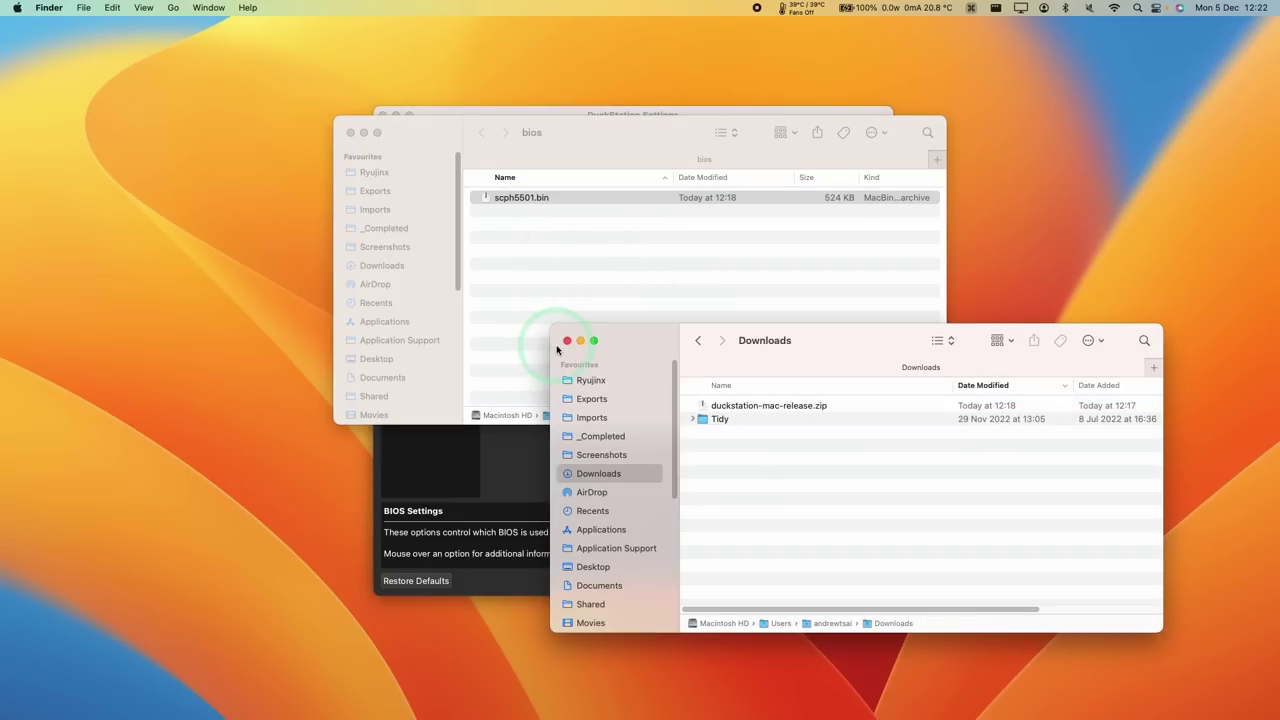
click(568, 337)
click(350, 132)
click(751, 403)
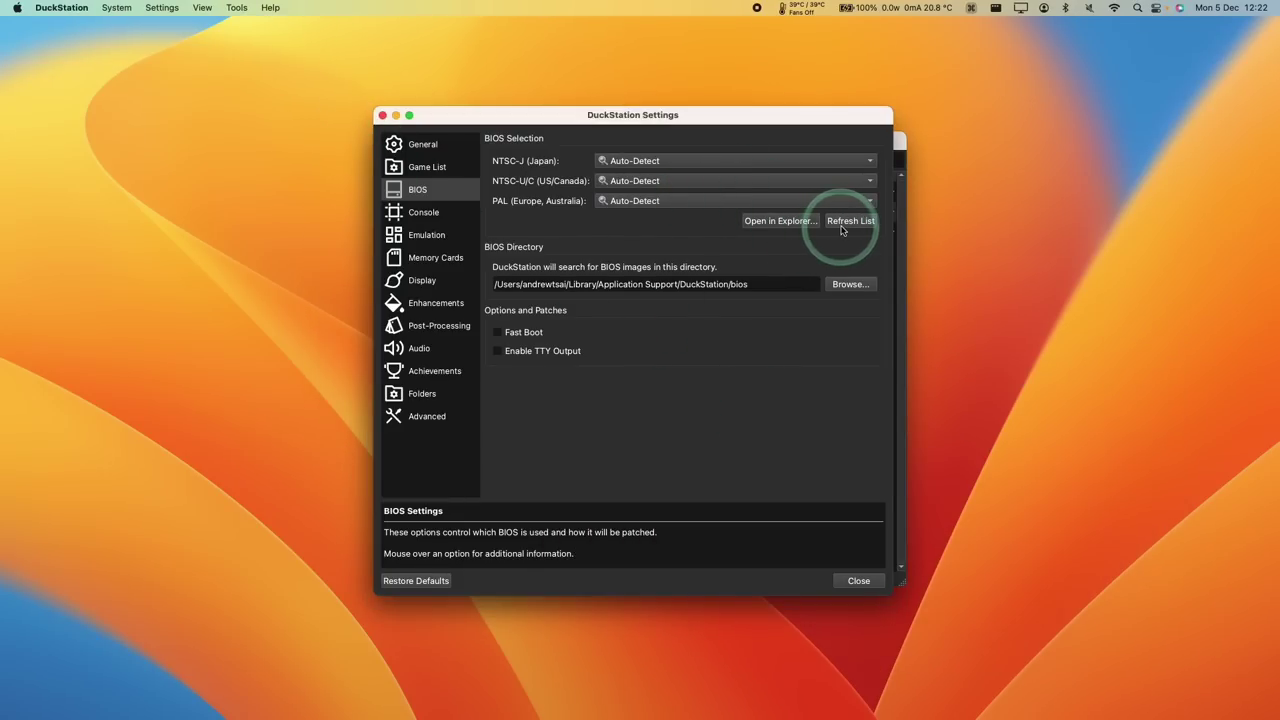
- Refresh the BIOS list and set PAL, NTSC-U/C and NTSC-J to SCPH-5501 (scph5501.bin)
click(840, 221)
click(640, 202)
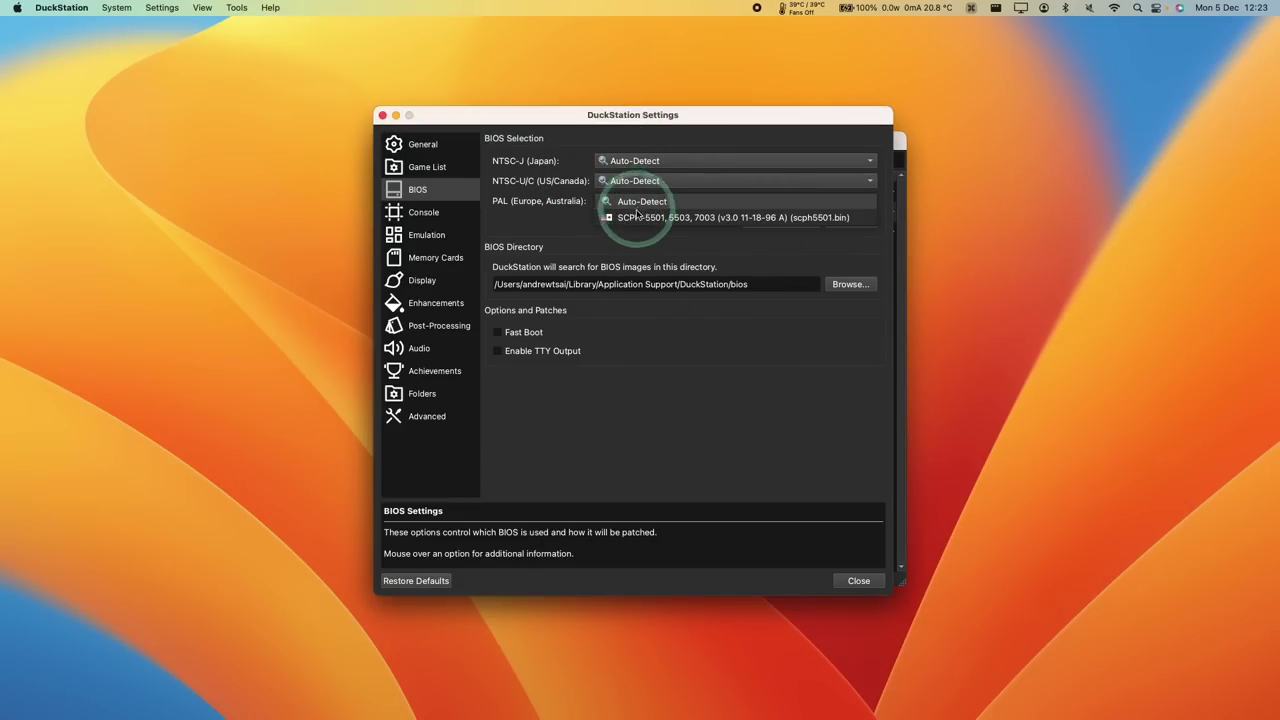
click(828, 218)
click(648, 186)
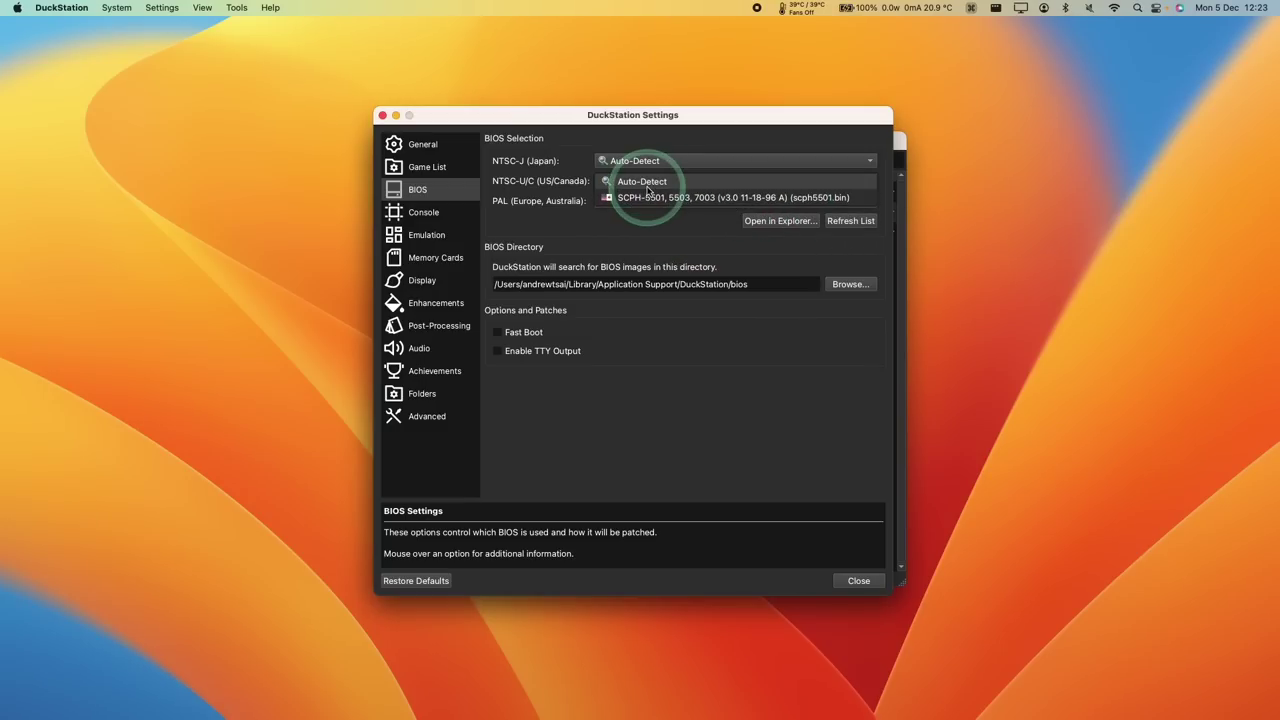
click(650, 197)
click(643, 160)
click(640, 177)
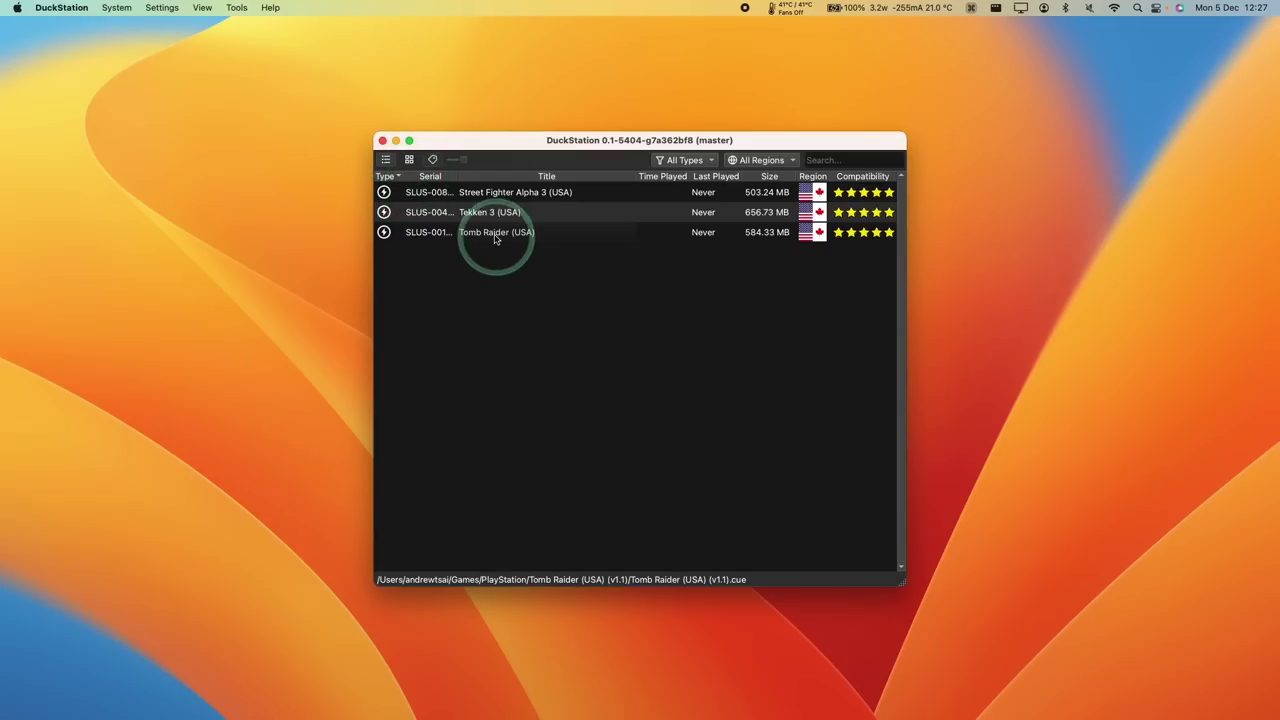
click(1067, 8)
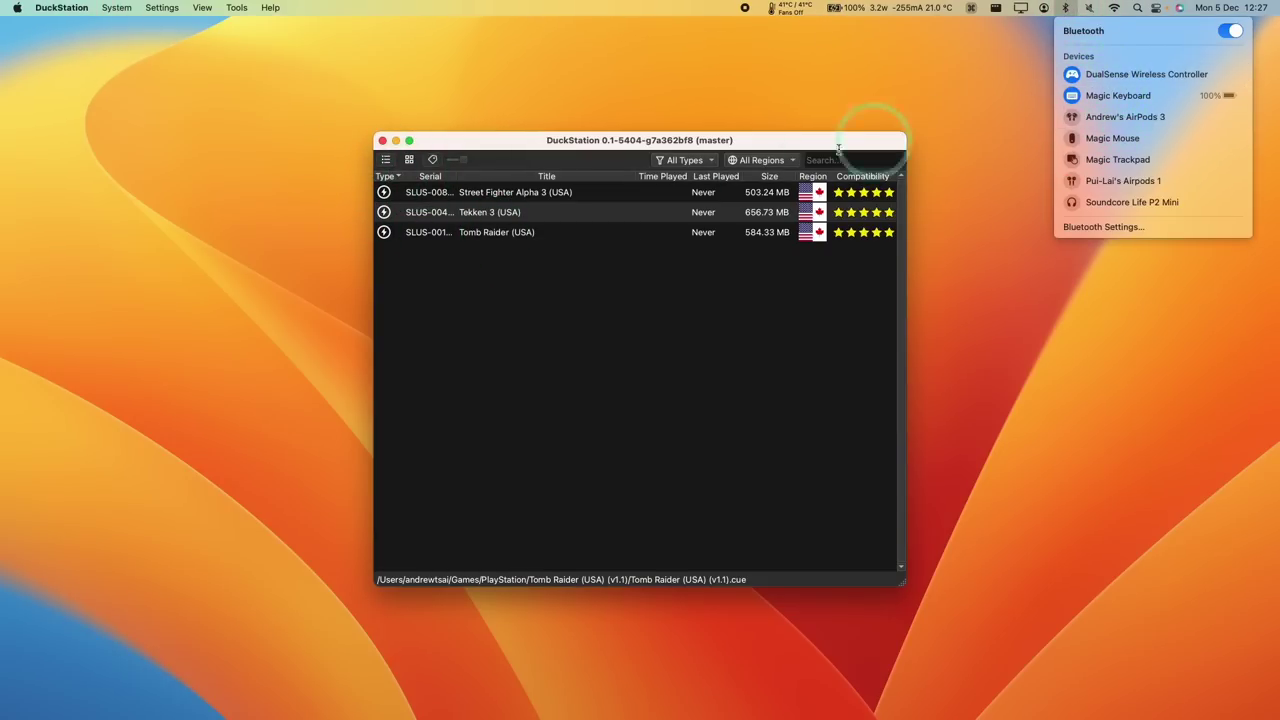
click(1120, 227)
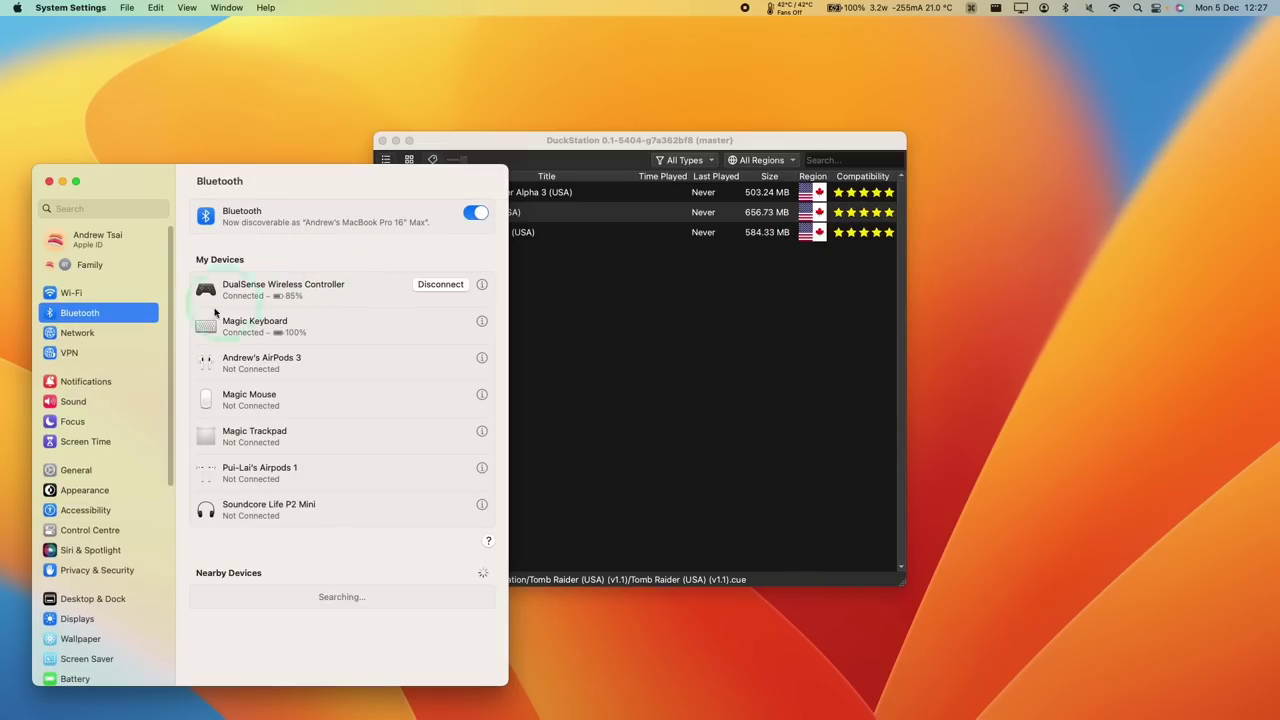
mouse_move(273, 300)
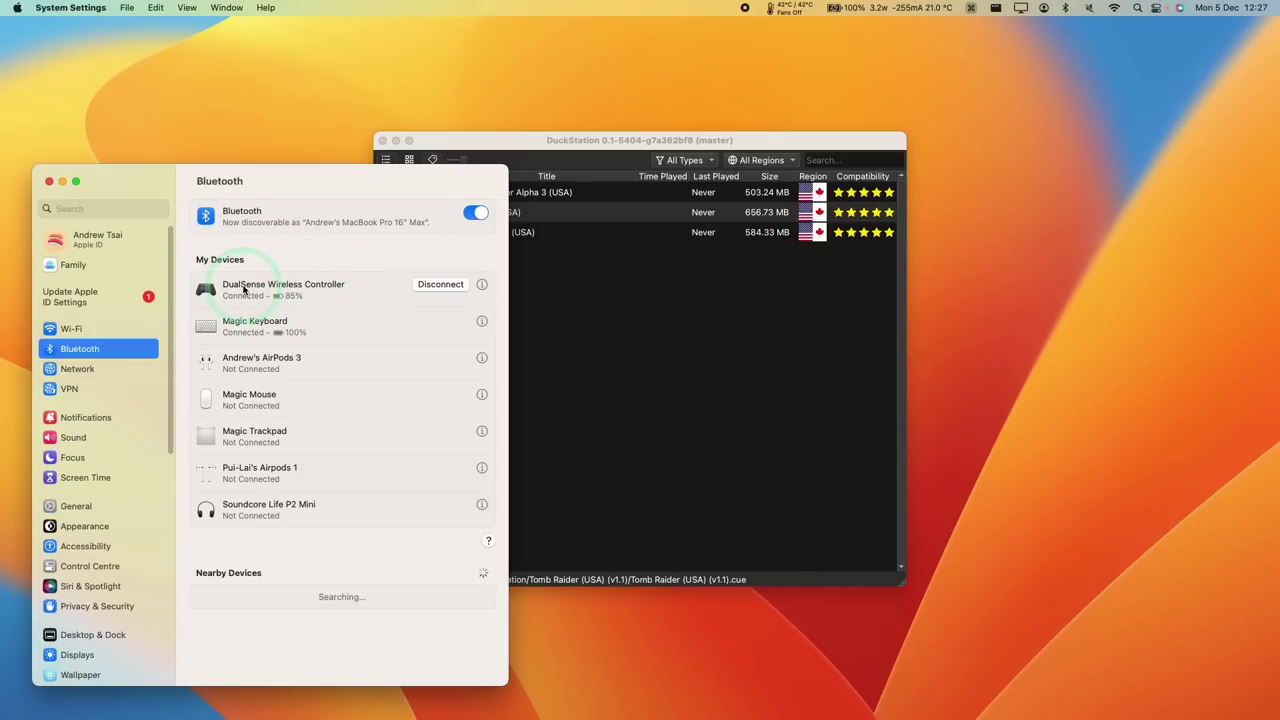
- Automatically map all Controller Port 1 bindings to the SDL-0 PS5 Controller
click(50, 182)
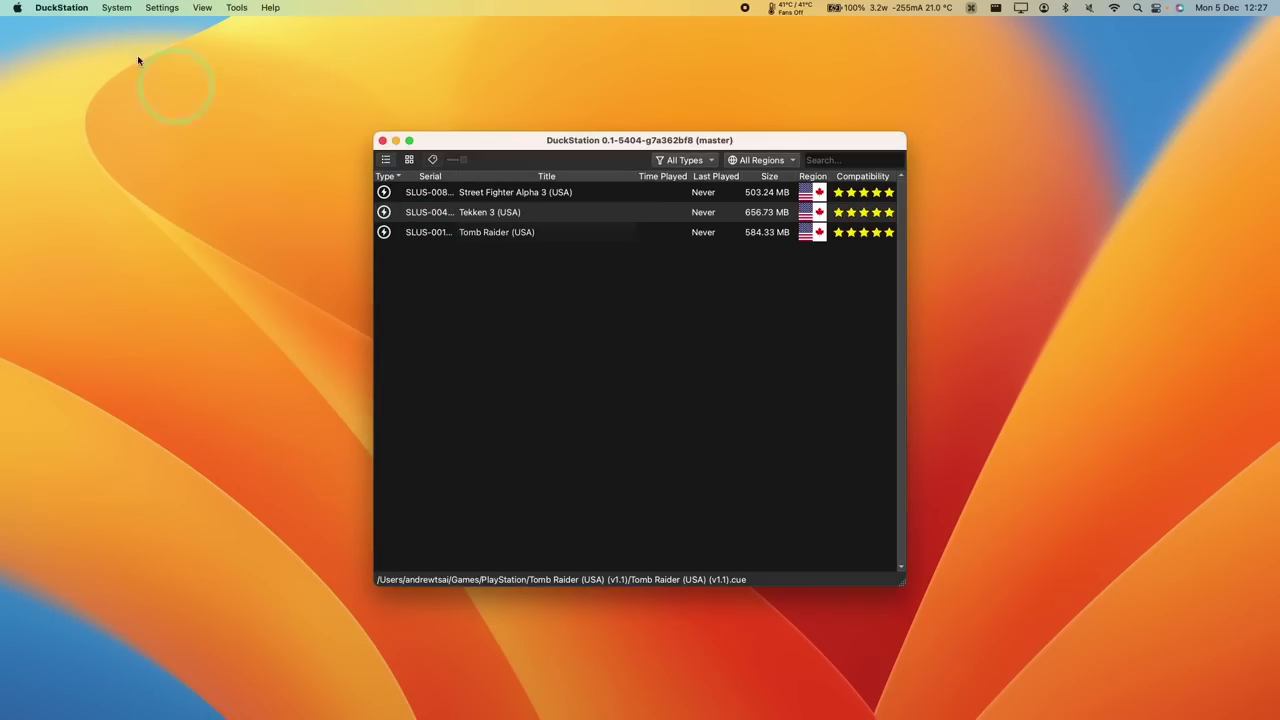
click(161, 7)
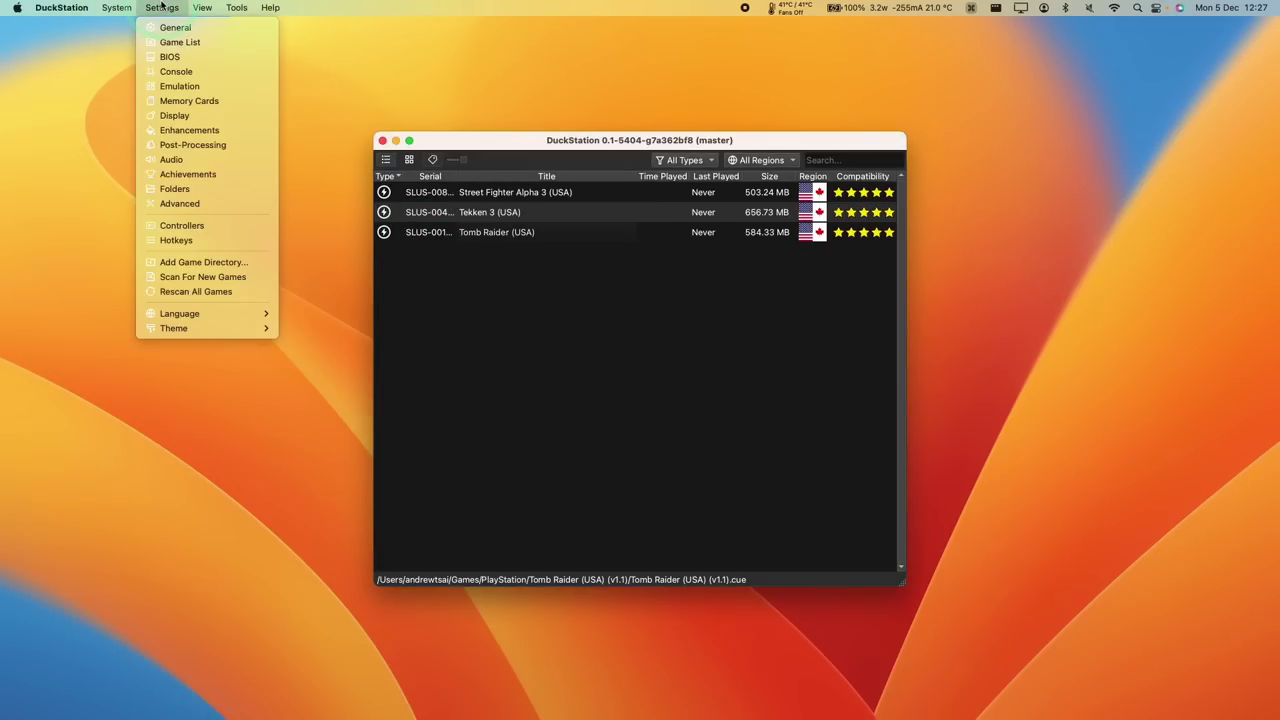
click(181, 225)
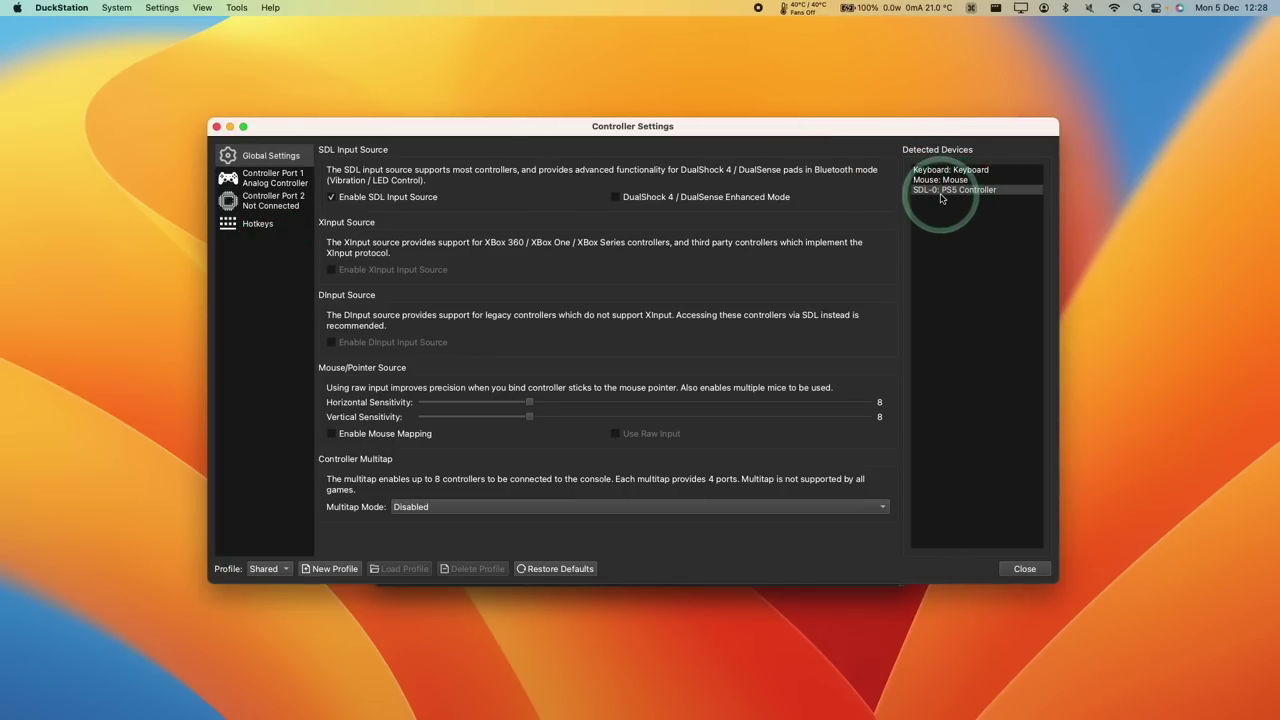
click(268, 183)
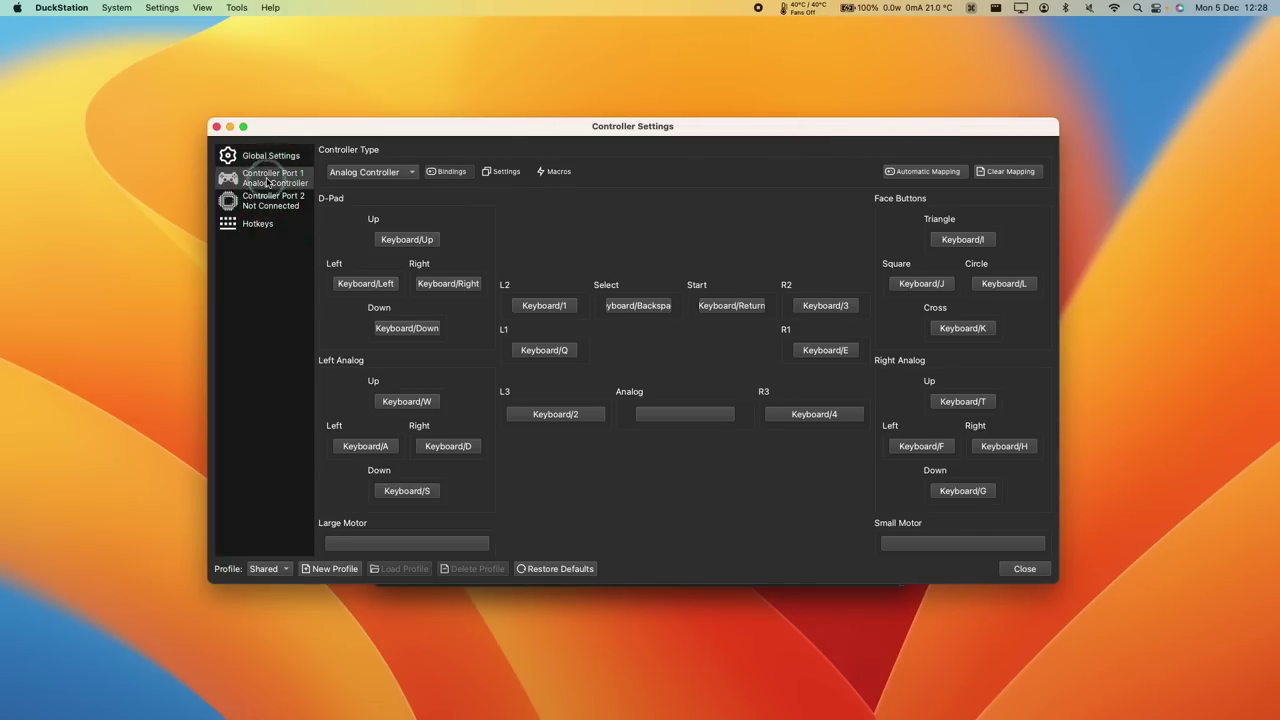
click(909, 175)
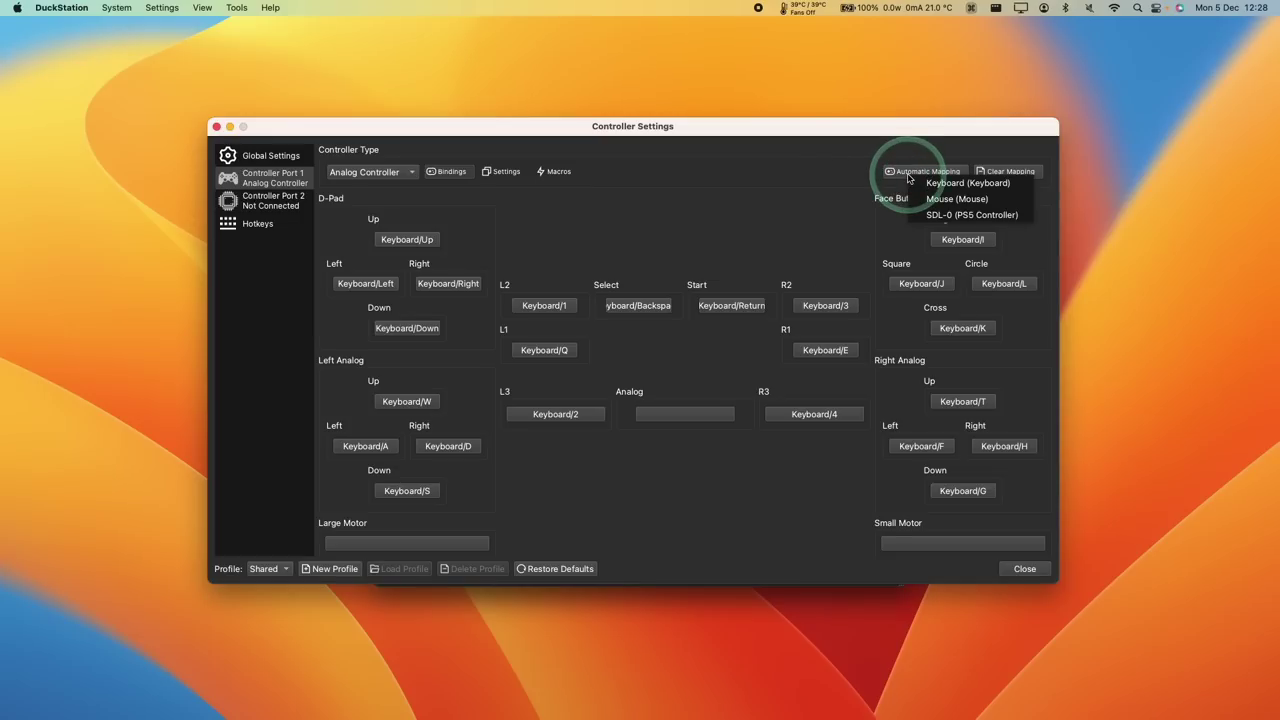
click(964, 219)
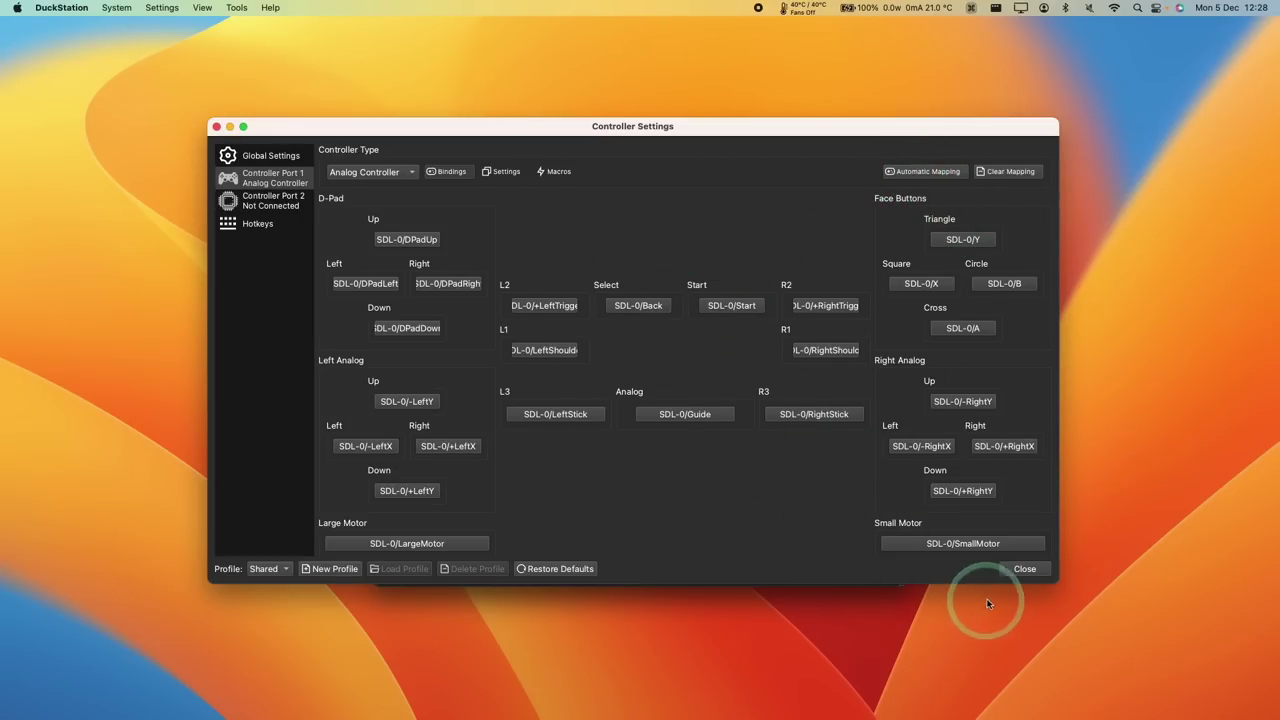
- Set Enhancements' Internal Resolution Scale to 5x (for 1080p) and close the settings
click(1022, 569)
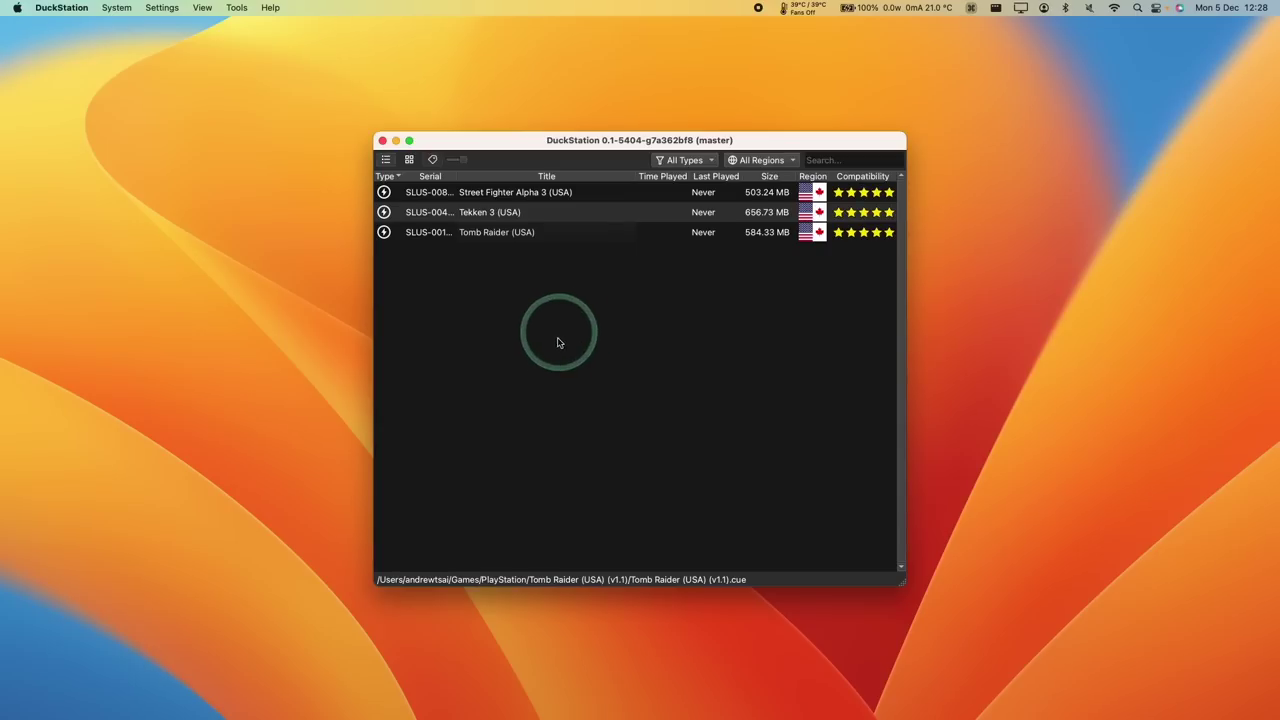
click(172, 7)
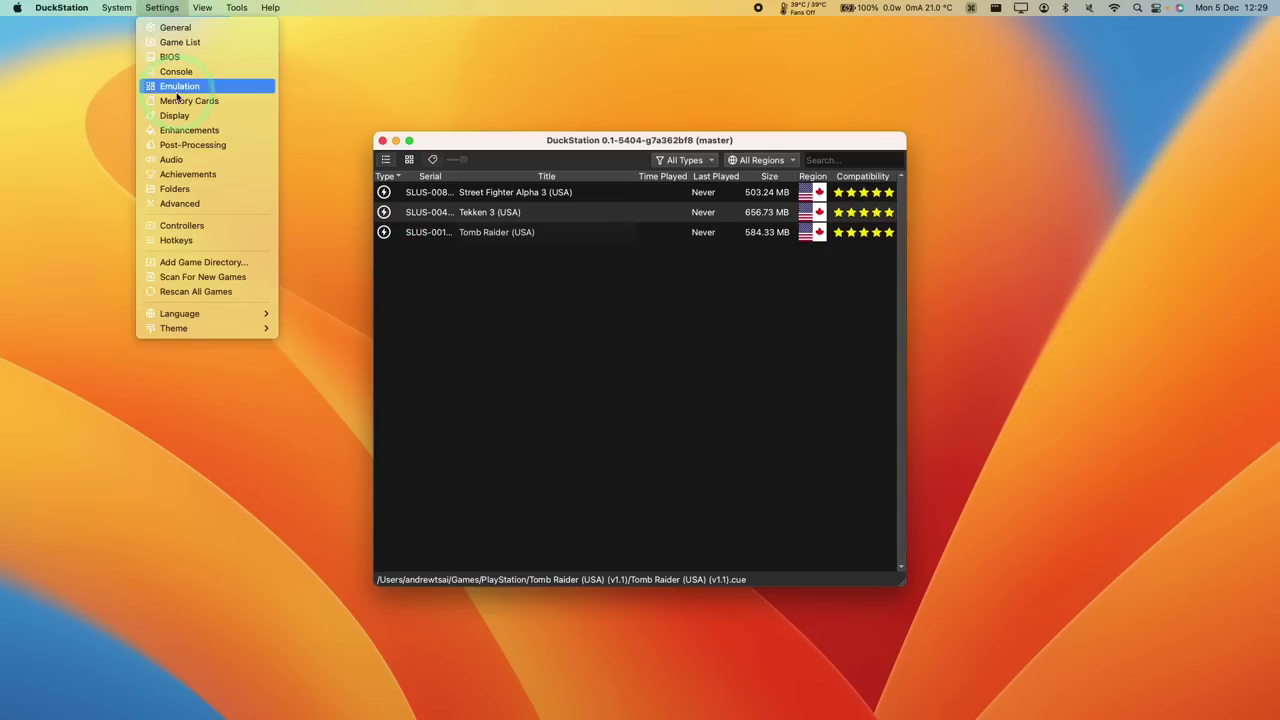
click(200, 130)
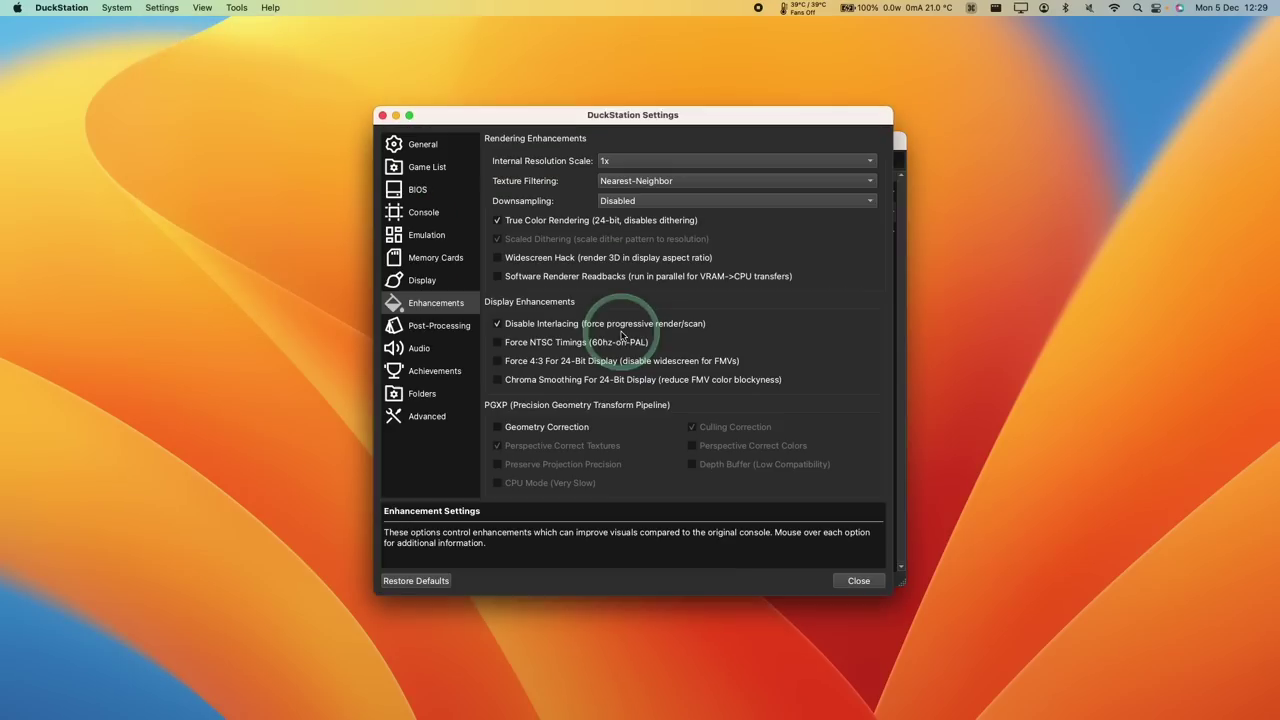
click(614, 163)
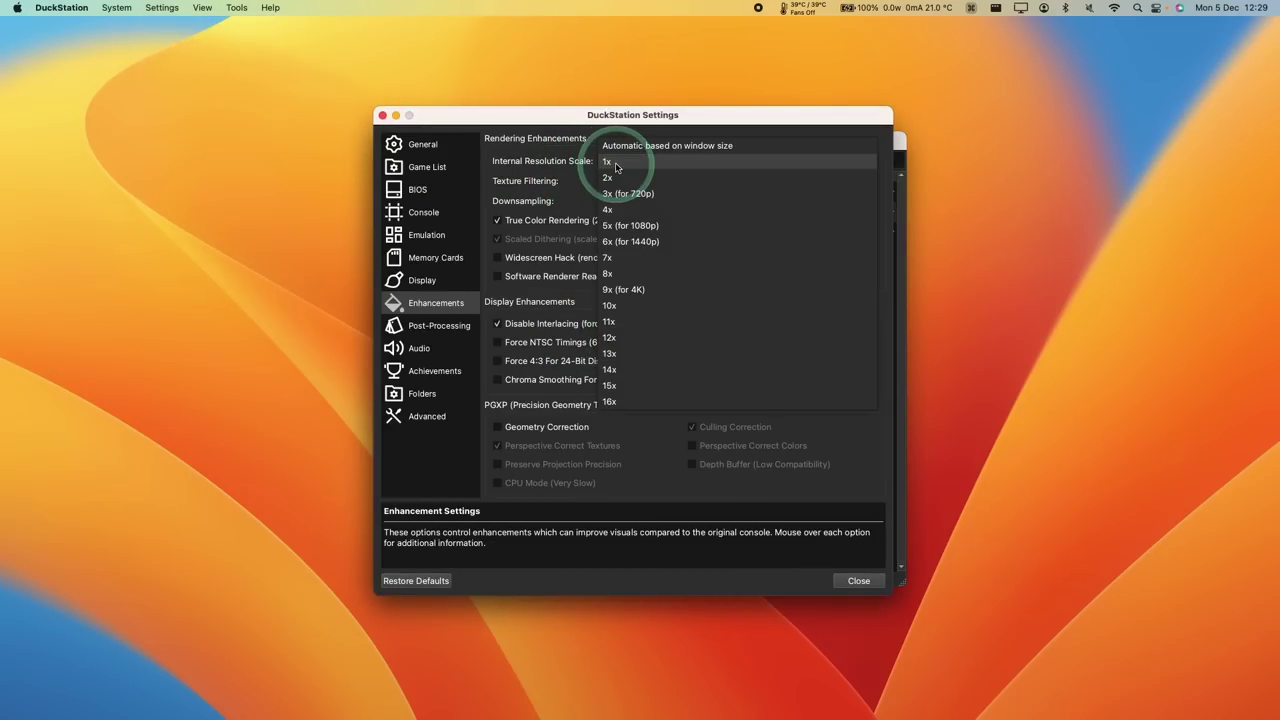
click(643, 228)
click(858, 580)
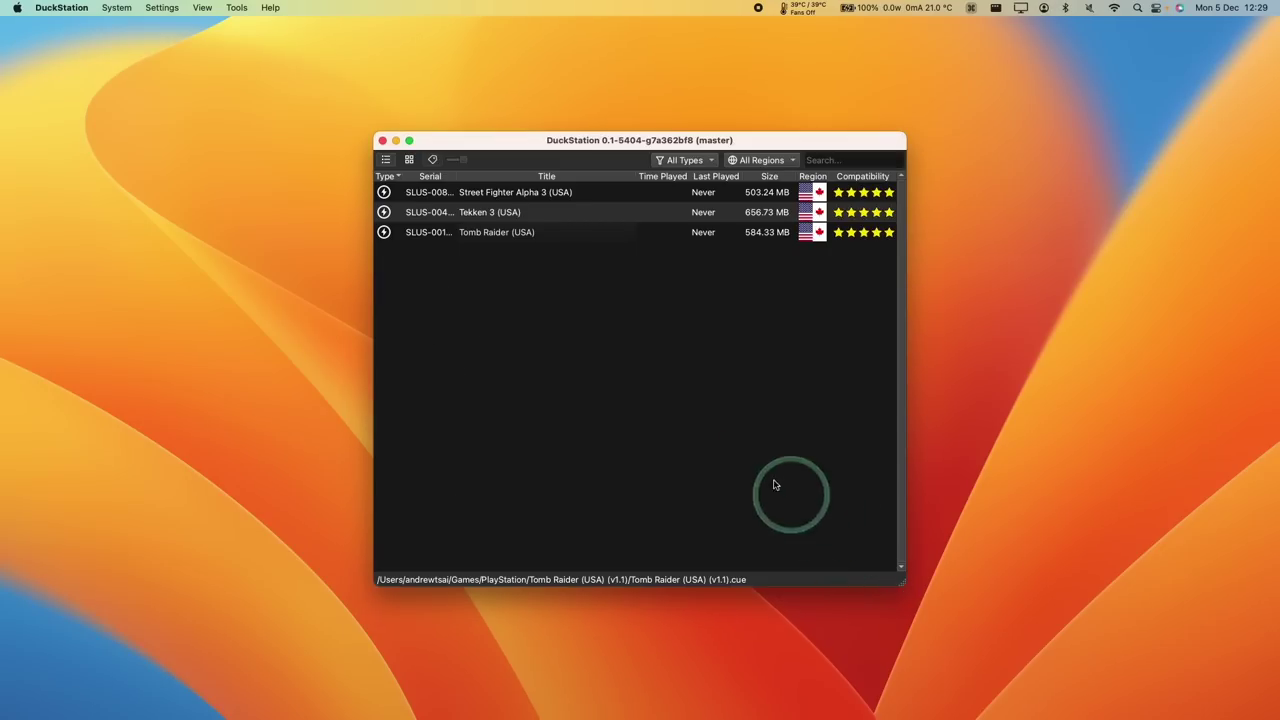
- Switch the game list to cover-tile grid view and select the Tekken 3 and Tomb Raider tiles
click(409, 160)
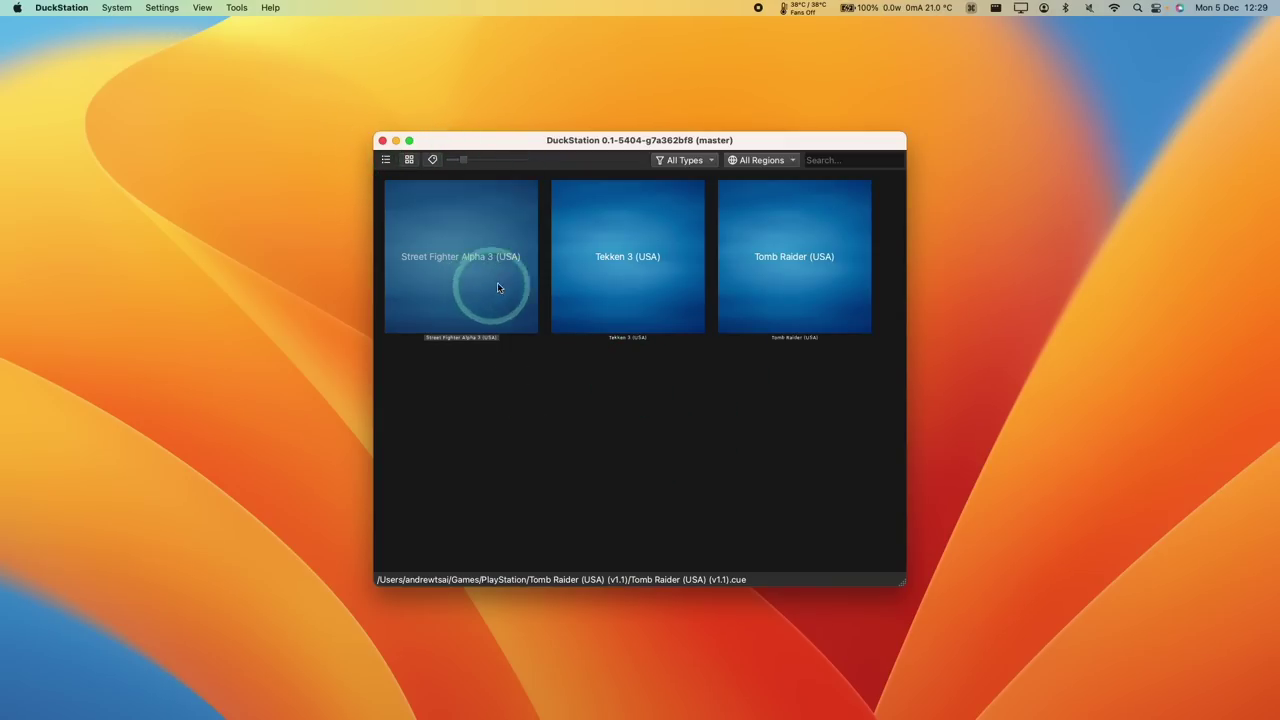
click(635, 258)
click(775, 264)
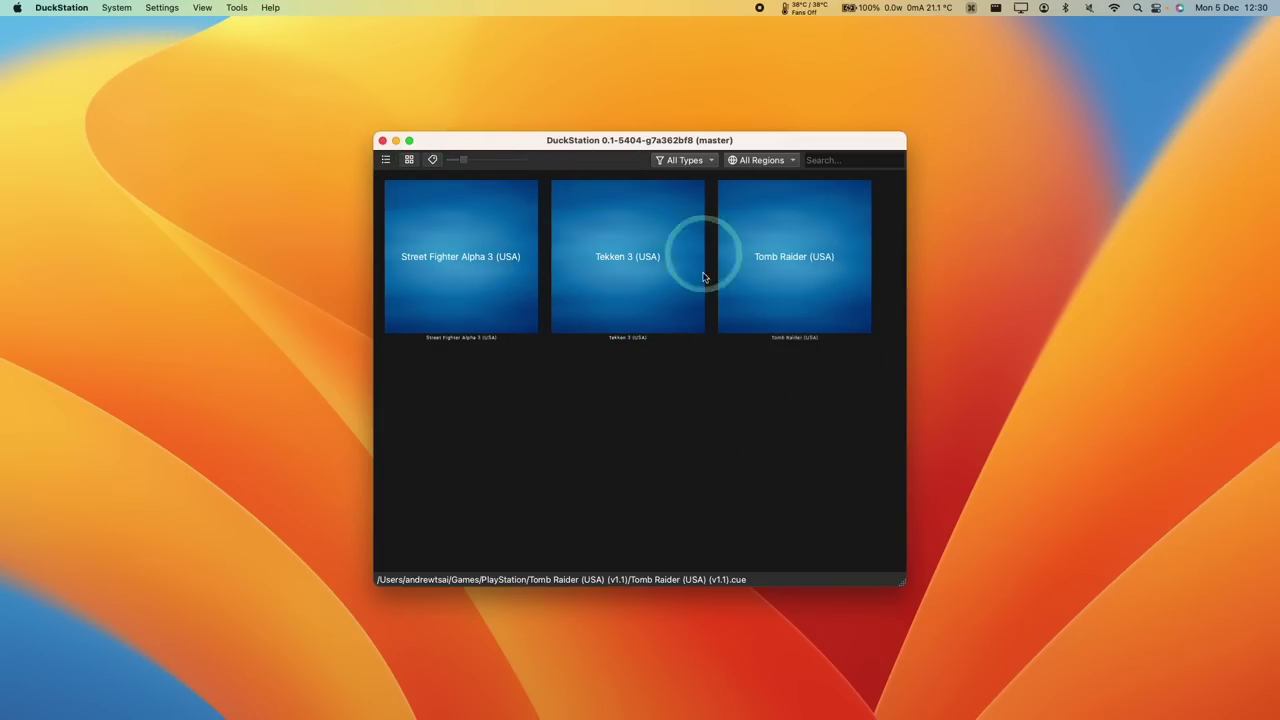
- Open the Tools > Cover Downloader, then switch over to the Reddit cover URL page in Chrome
click(237, 7)
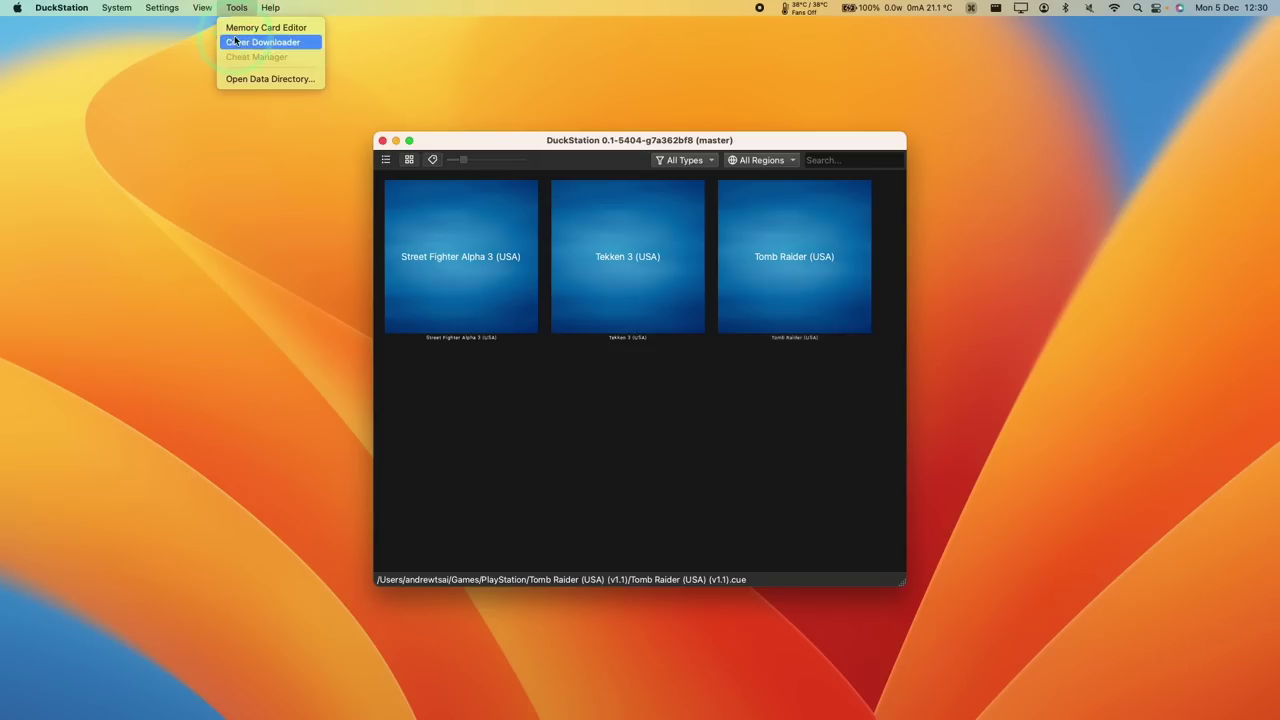
click(258, 44)
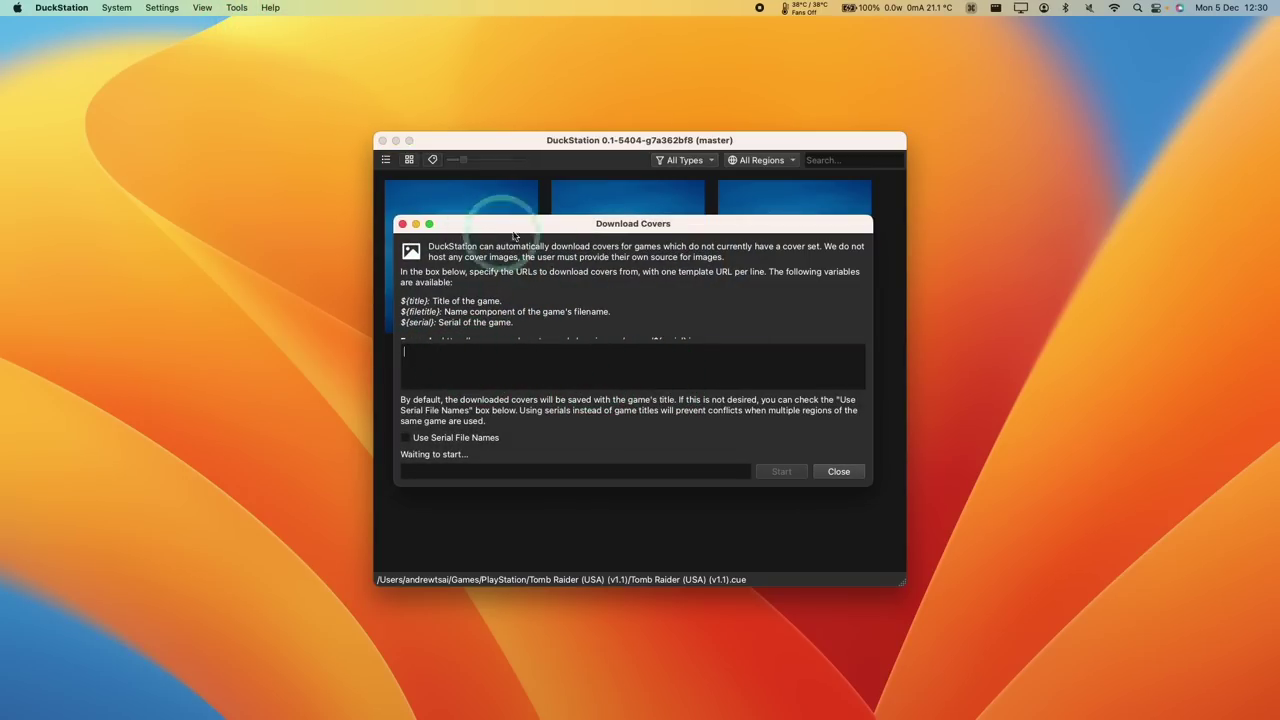
key(super+Tab)
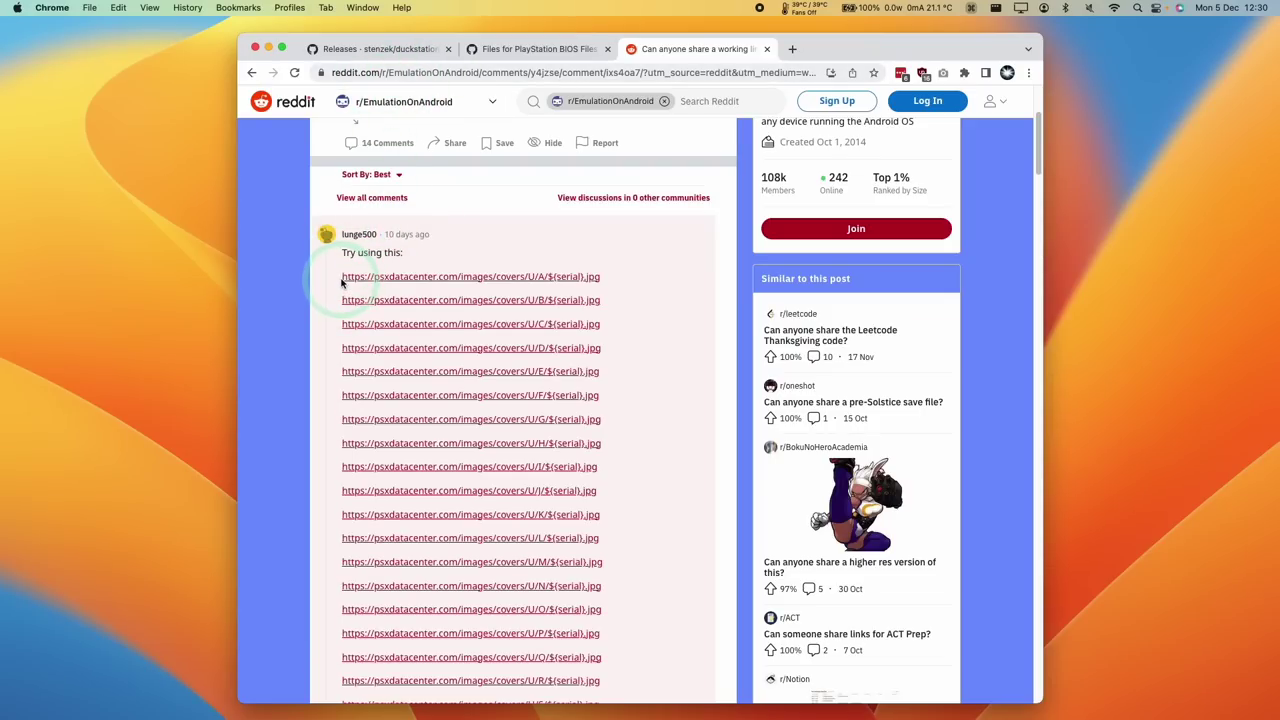
- Copy every psxdatacenter.com cover URL template listed in the Reddit comment
drag(342, 277, 605, 698)
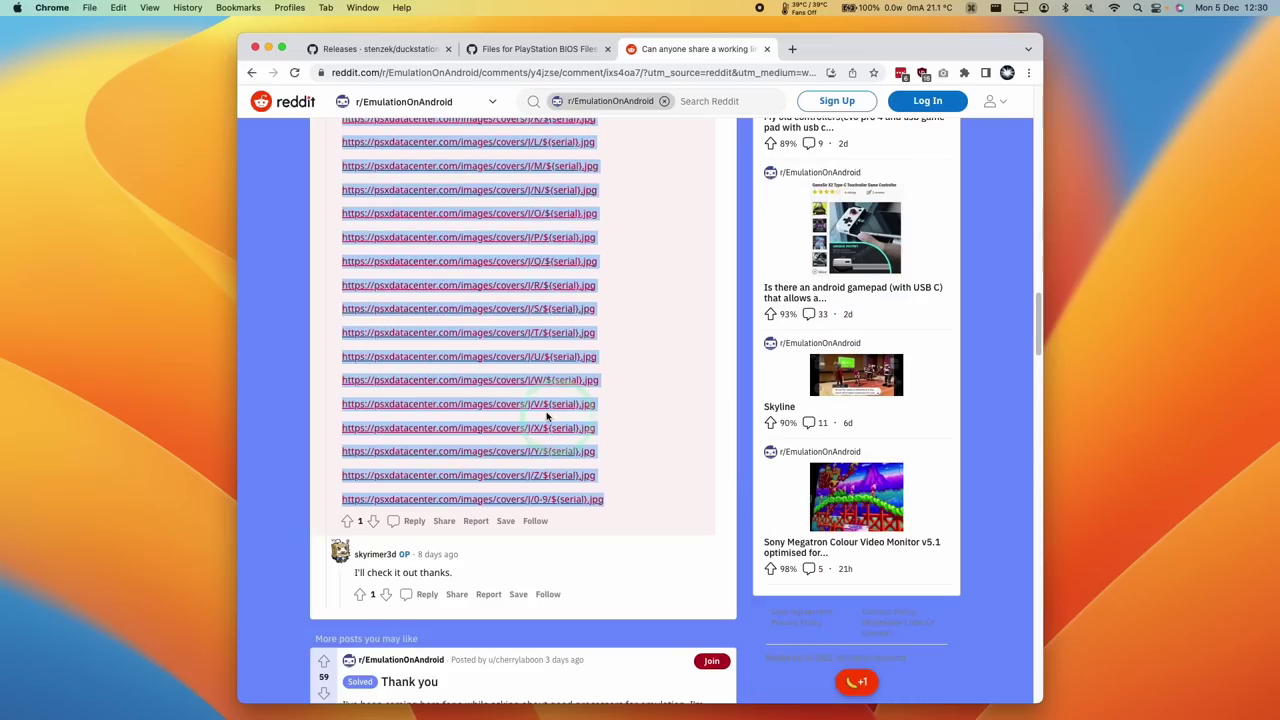
right_click(491, 335)
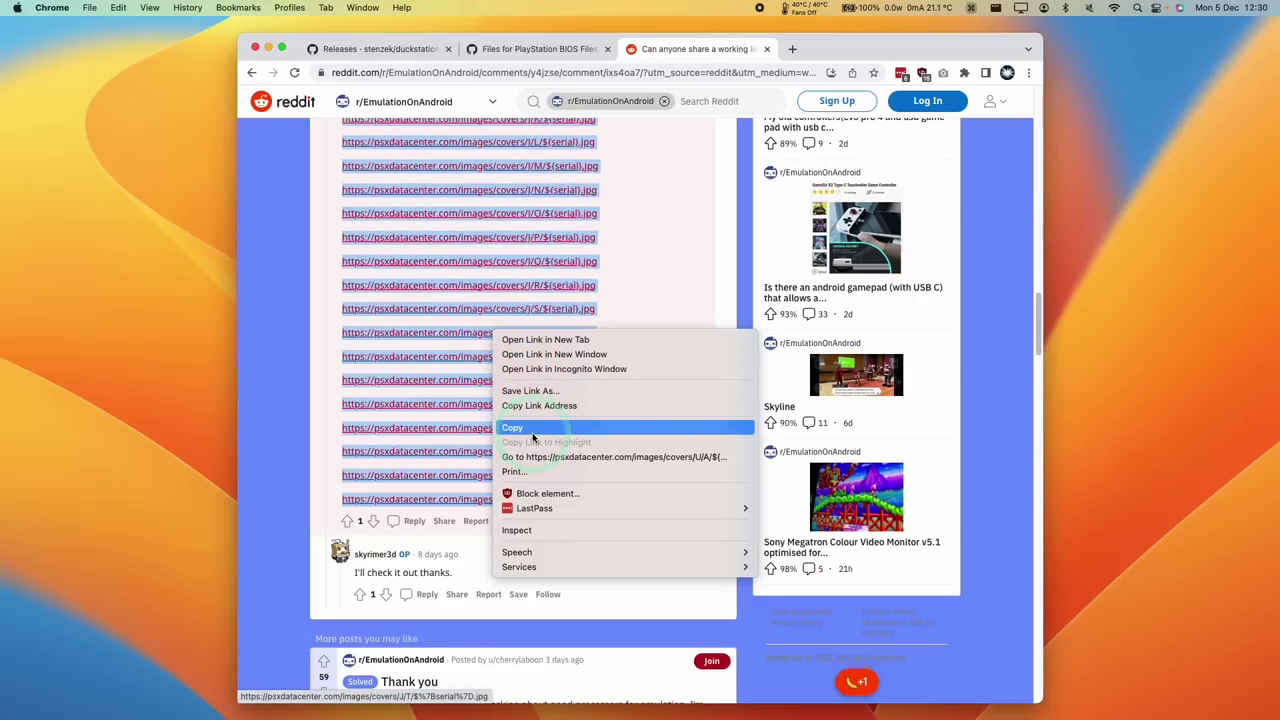
click(531, 428)
right_click(451, 354)
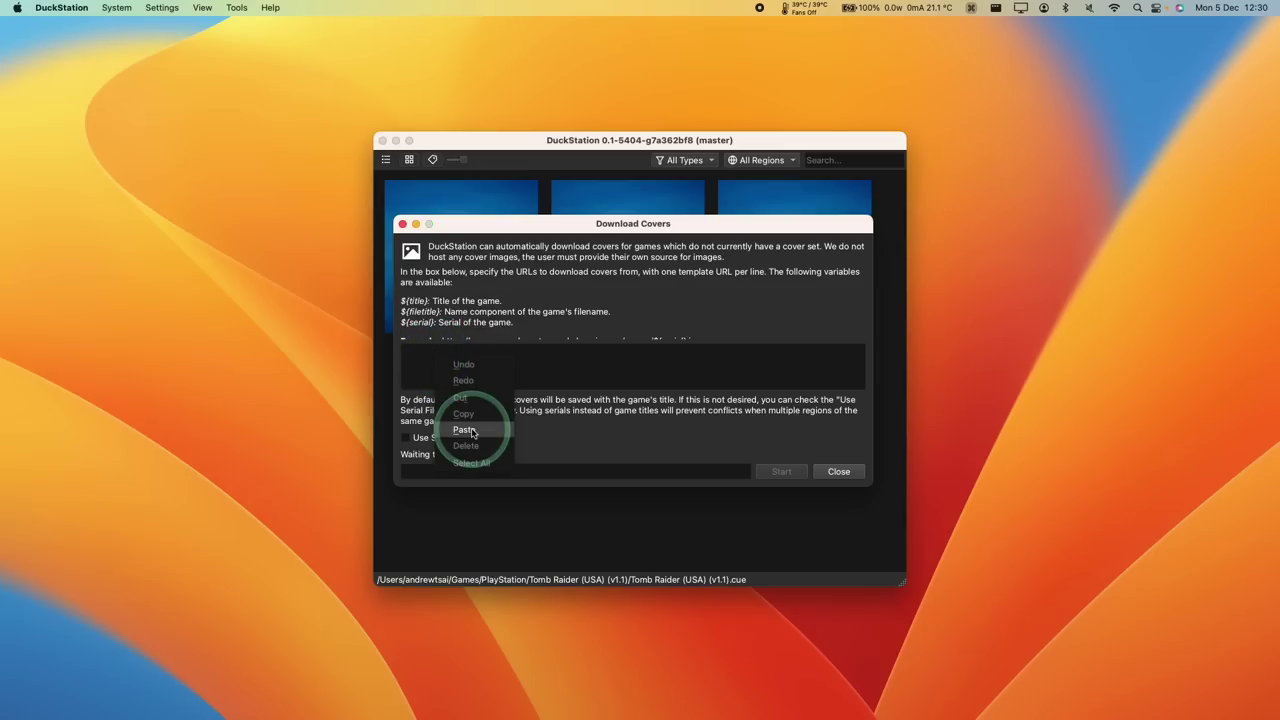
- Paste the cover URLs into Download Covers, download all covers to 100%, and close the dialog
click(472, 430)
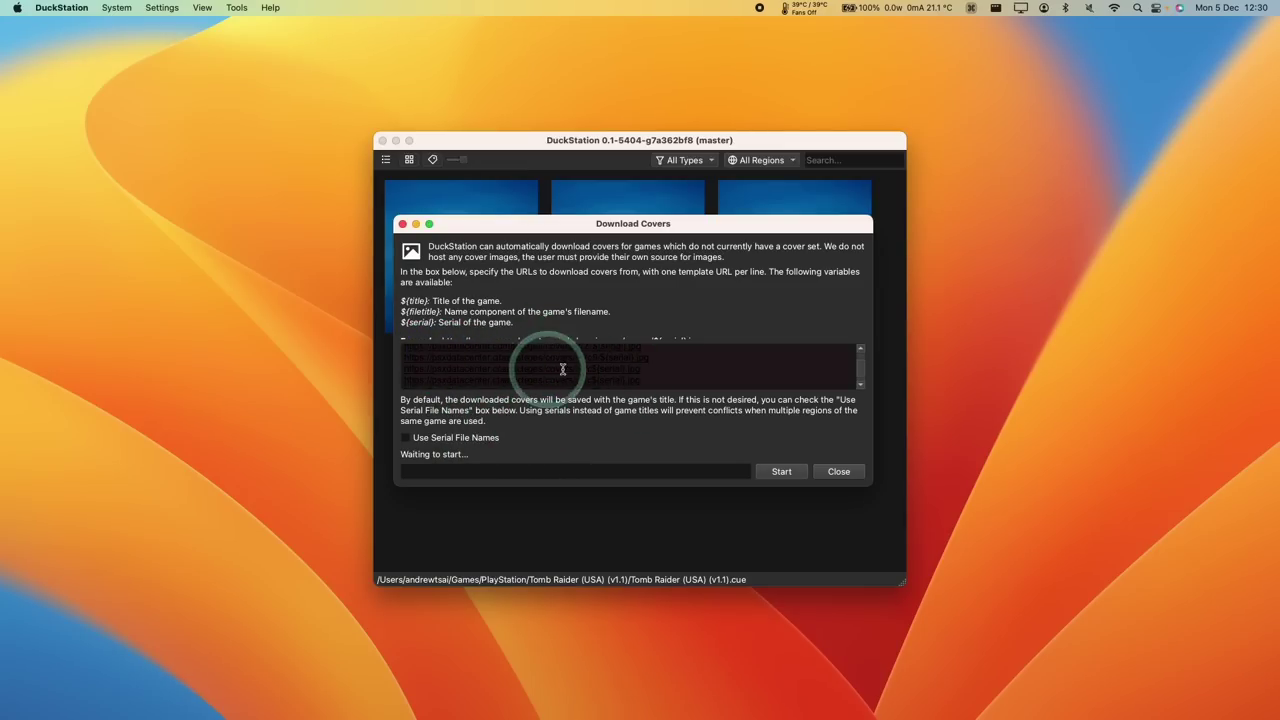
click(800, 467)
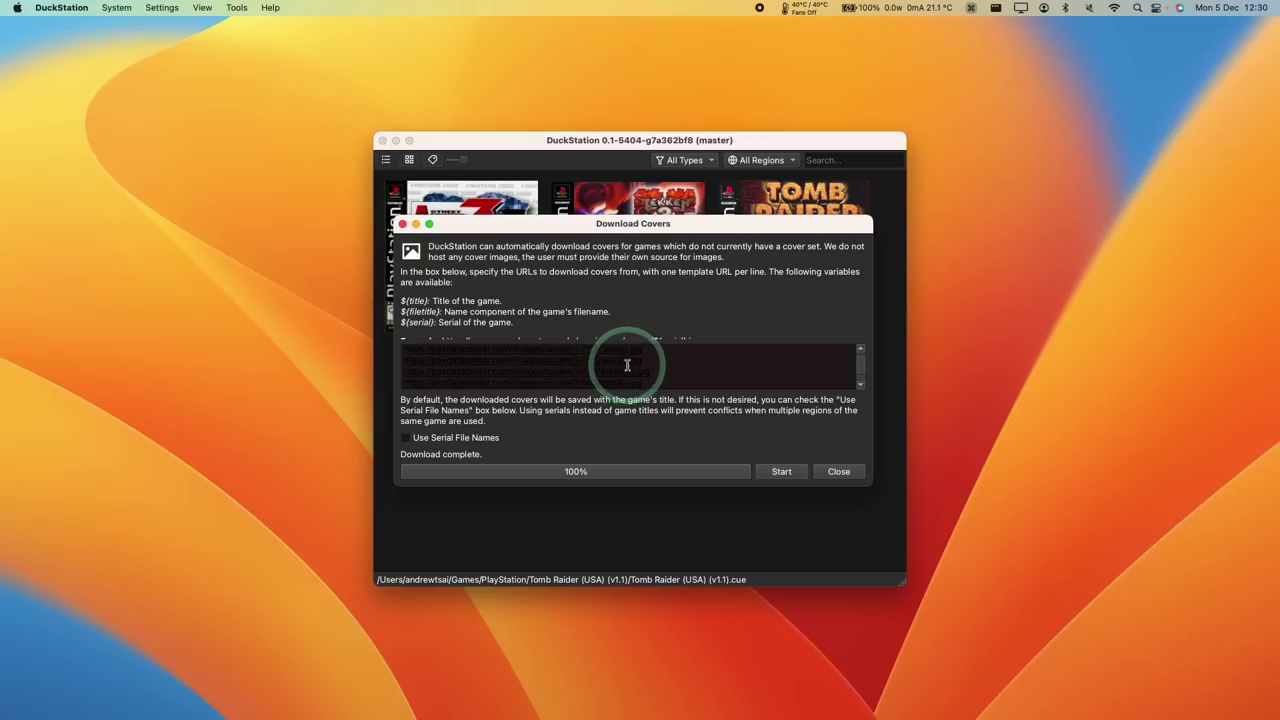
click(844, 476)
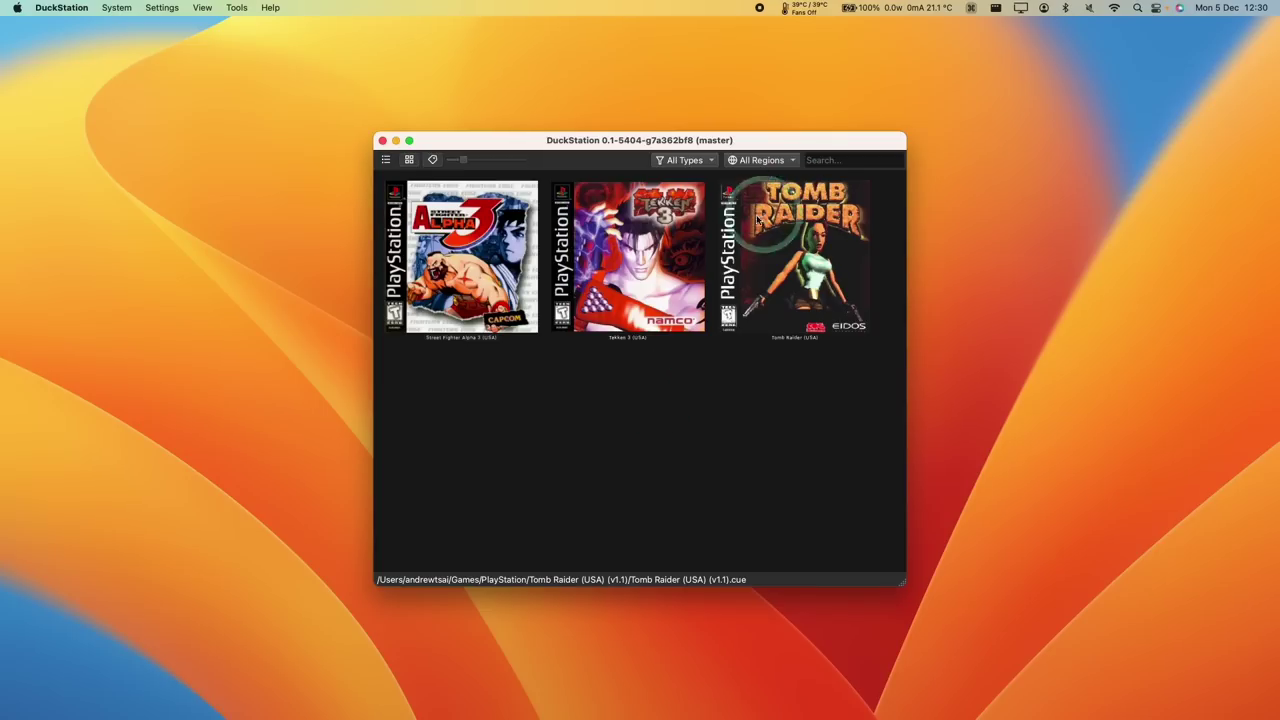
- Launch Tomb Raider, enter Lara's Home, and walk Lara toward the bookcases and fireplace
double_click(783, 285)
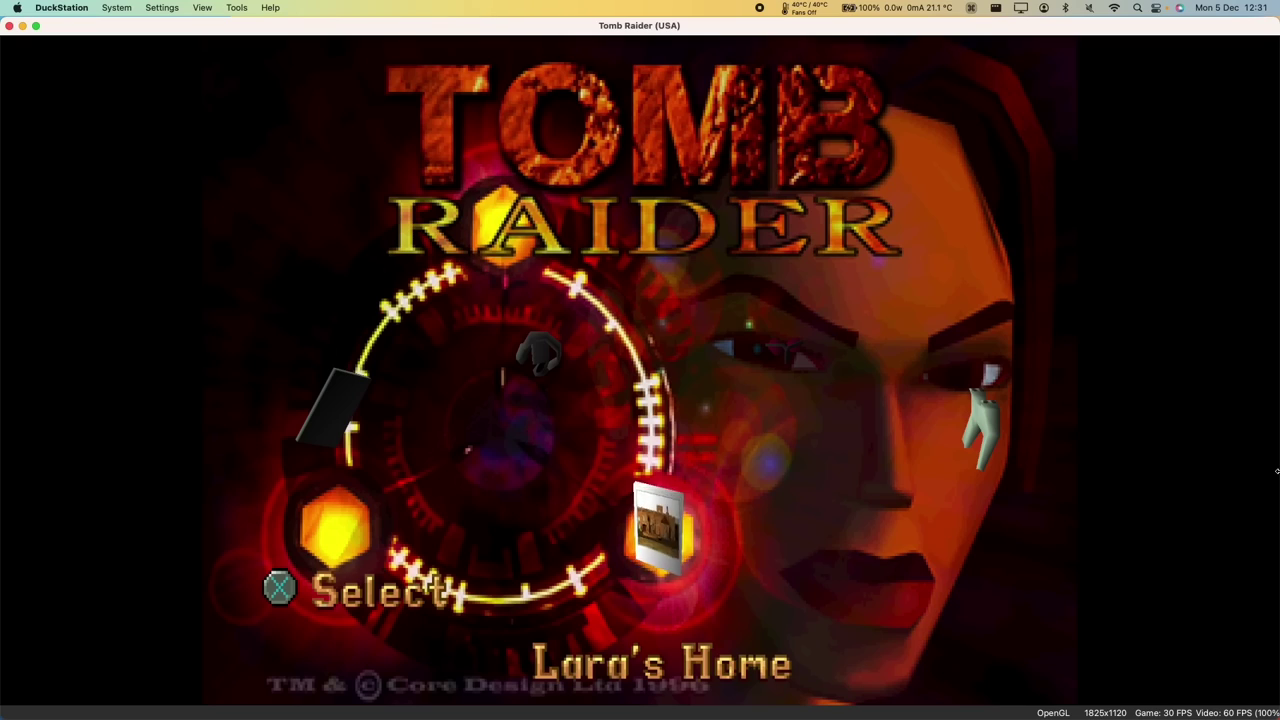
key(k)
key(k)
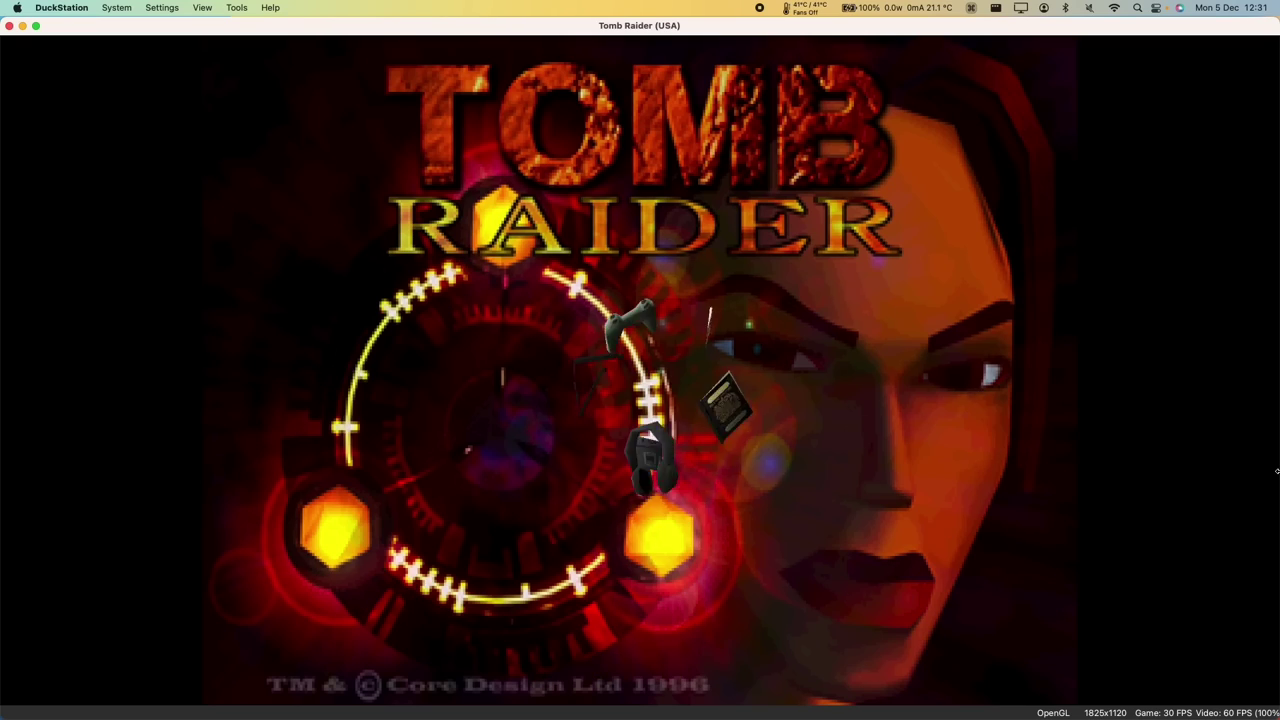
key(a)
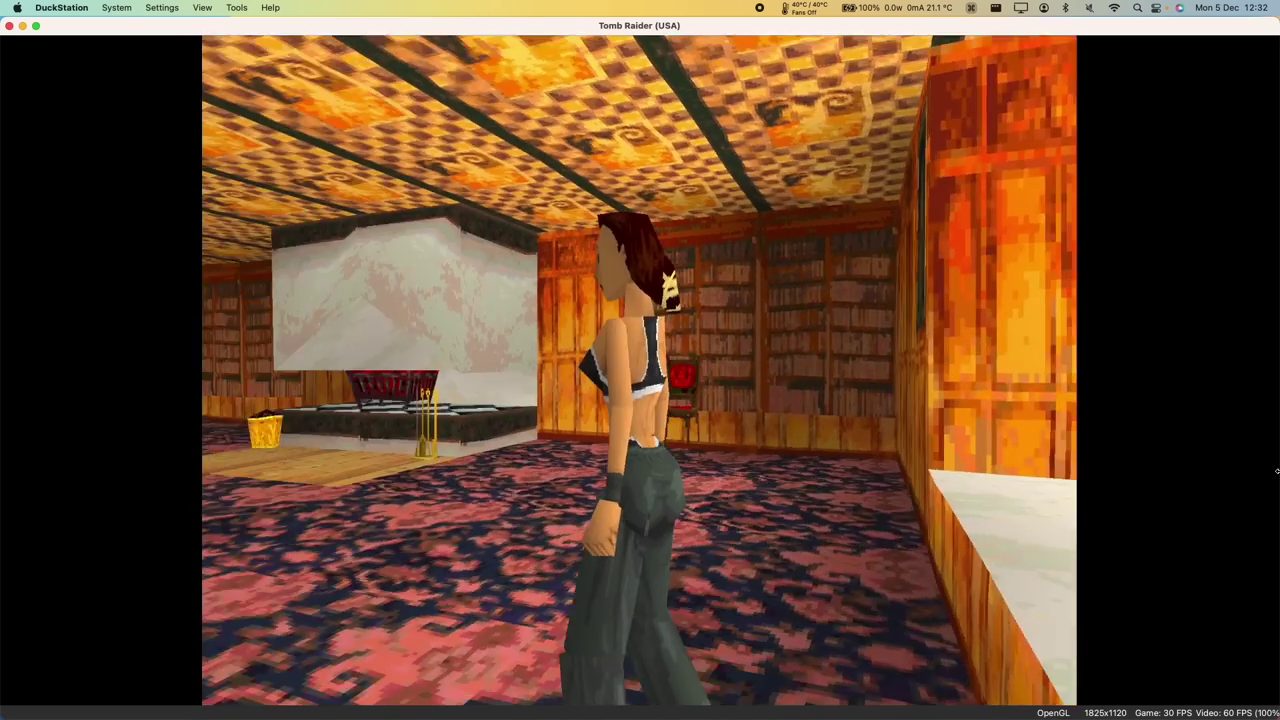
key(w)
key(d)
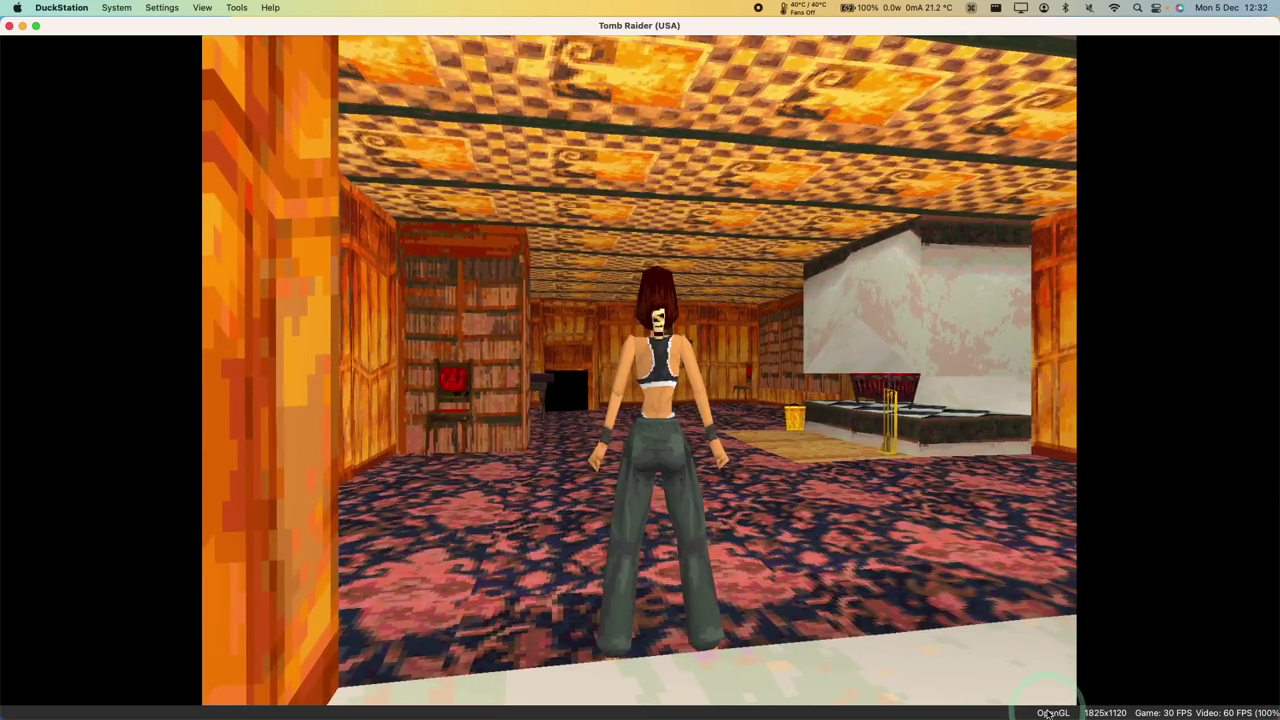
- Leave fullscreen and set the Display renderer to Hardware (Vulkan)
double_click(480, 206)
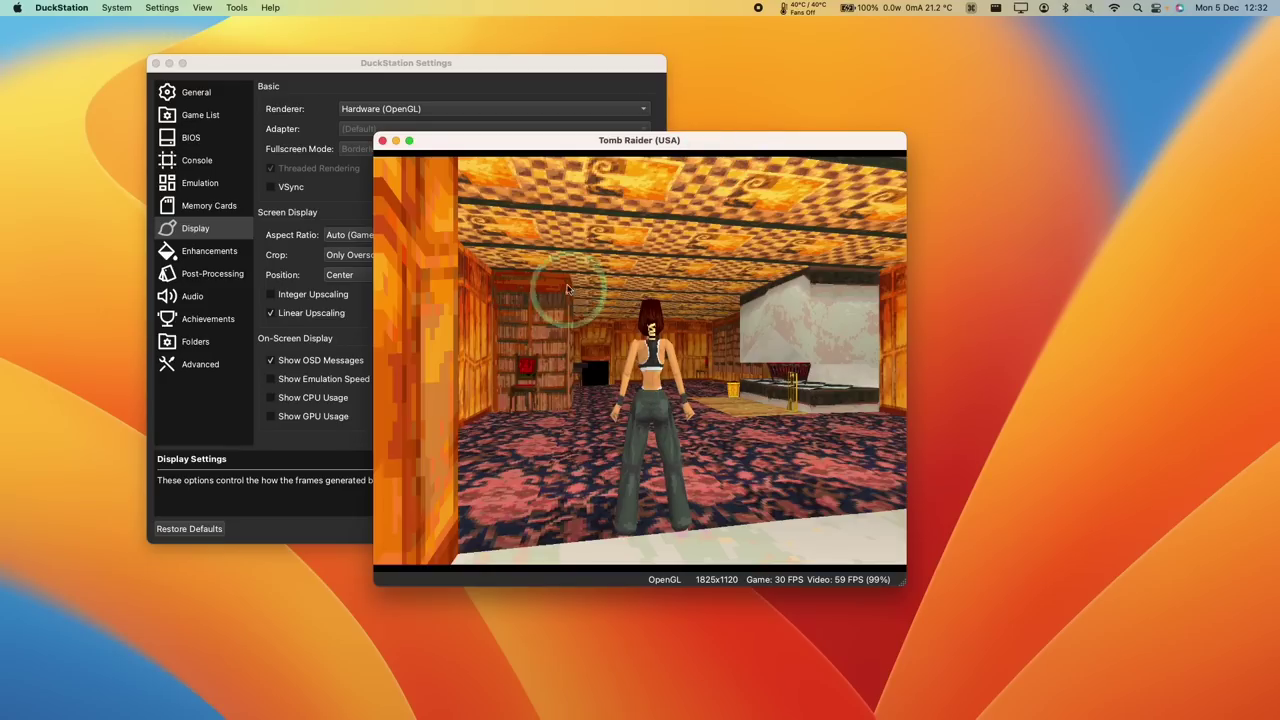
click(266, 61)
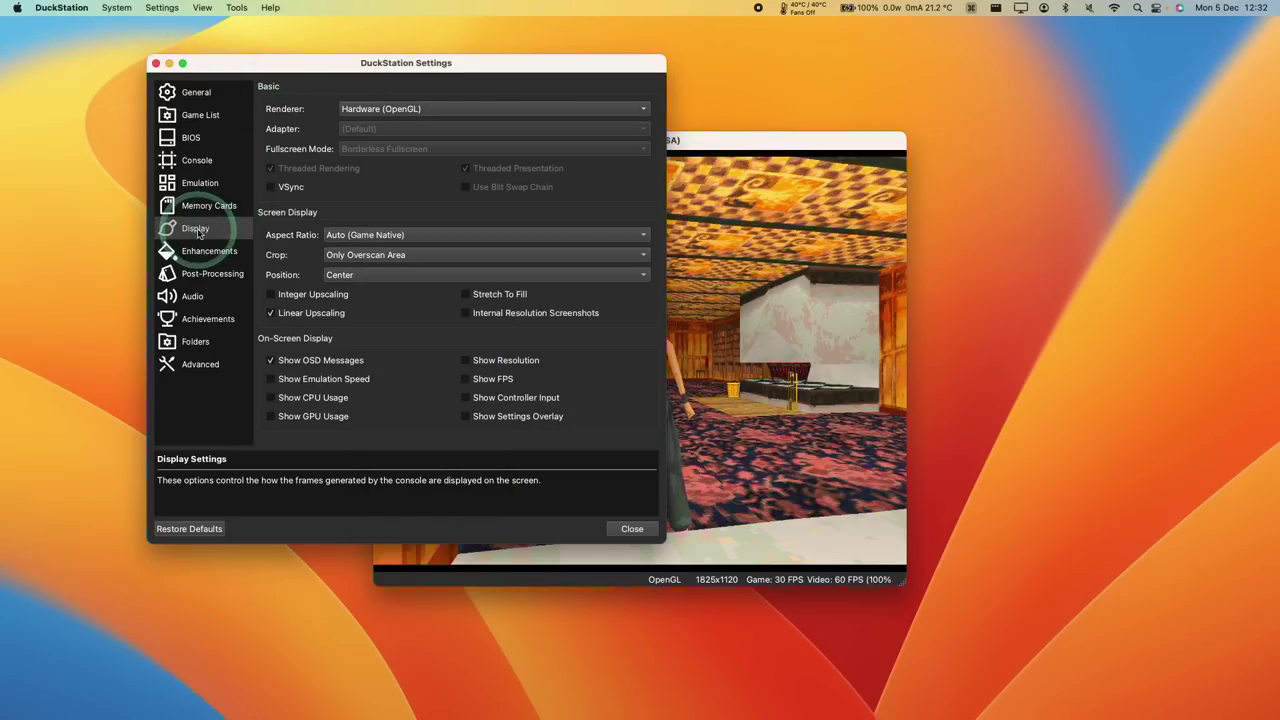
click(415, 108)
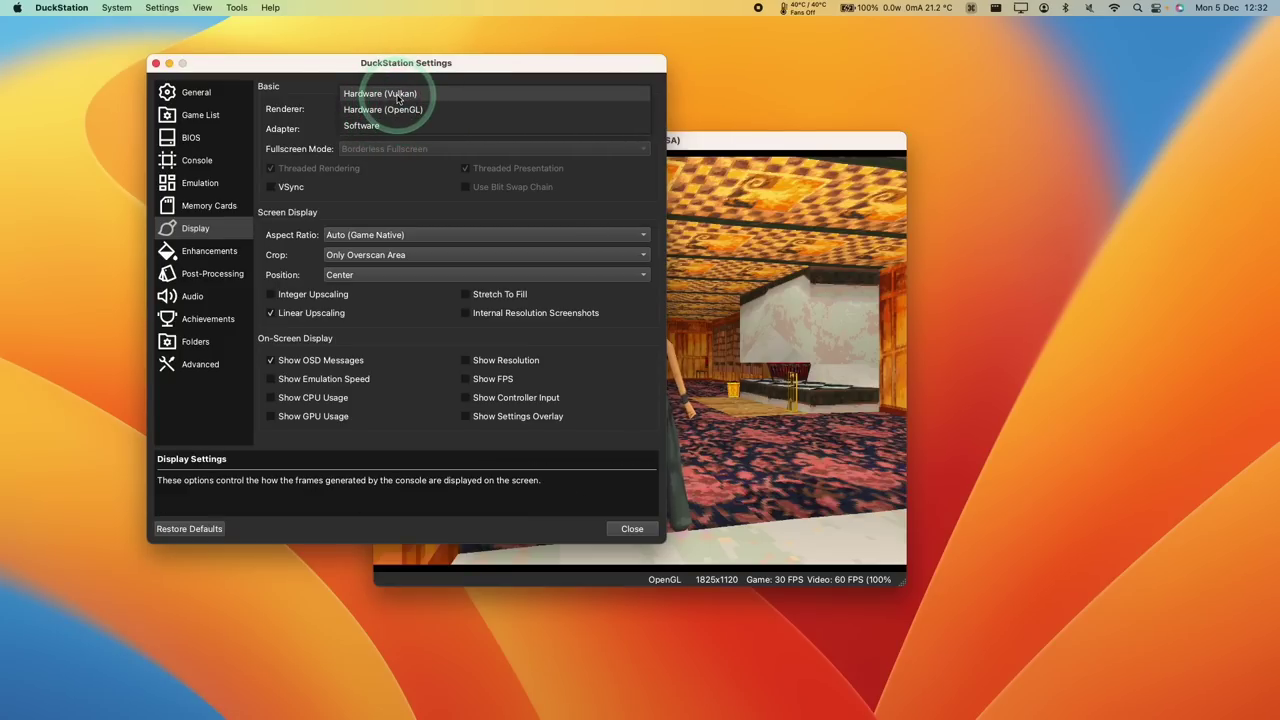
click(398, 96)
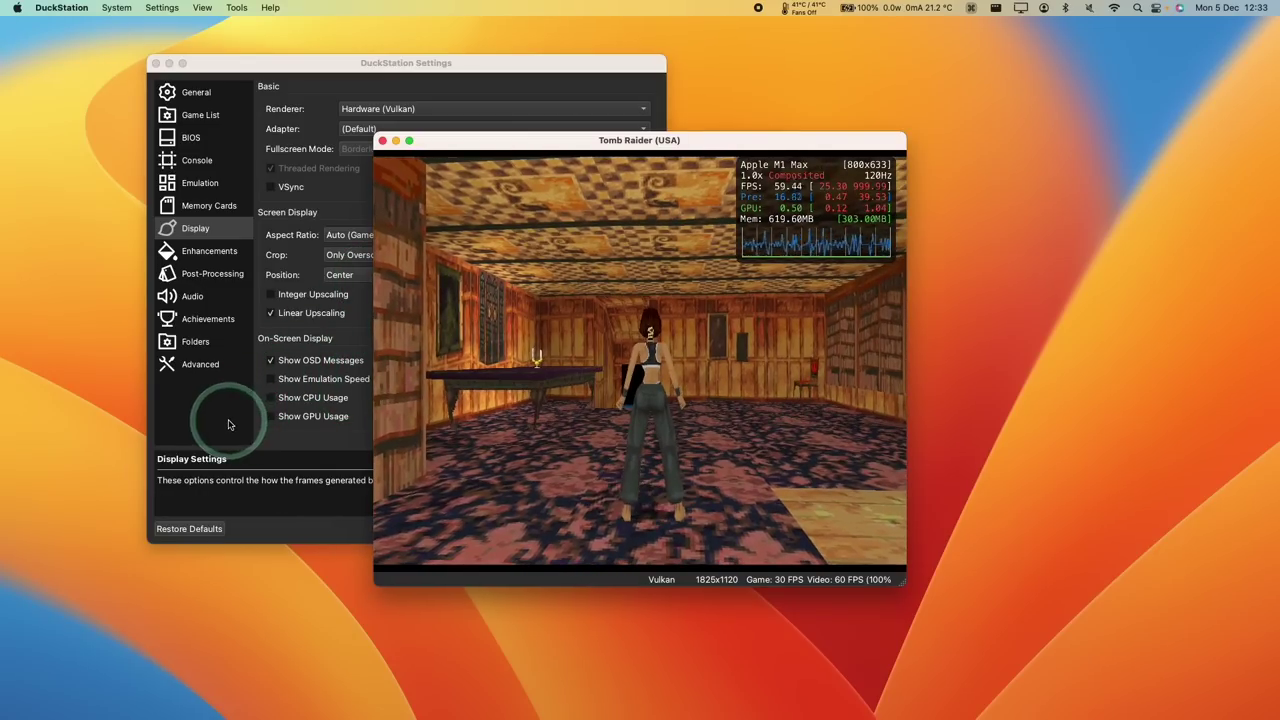
- Enable PGXP Geometry Correction in the Enhancements settings
click(240, 452)
click(185, 254)
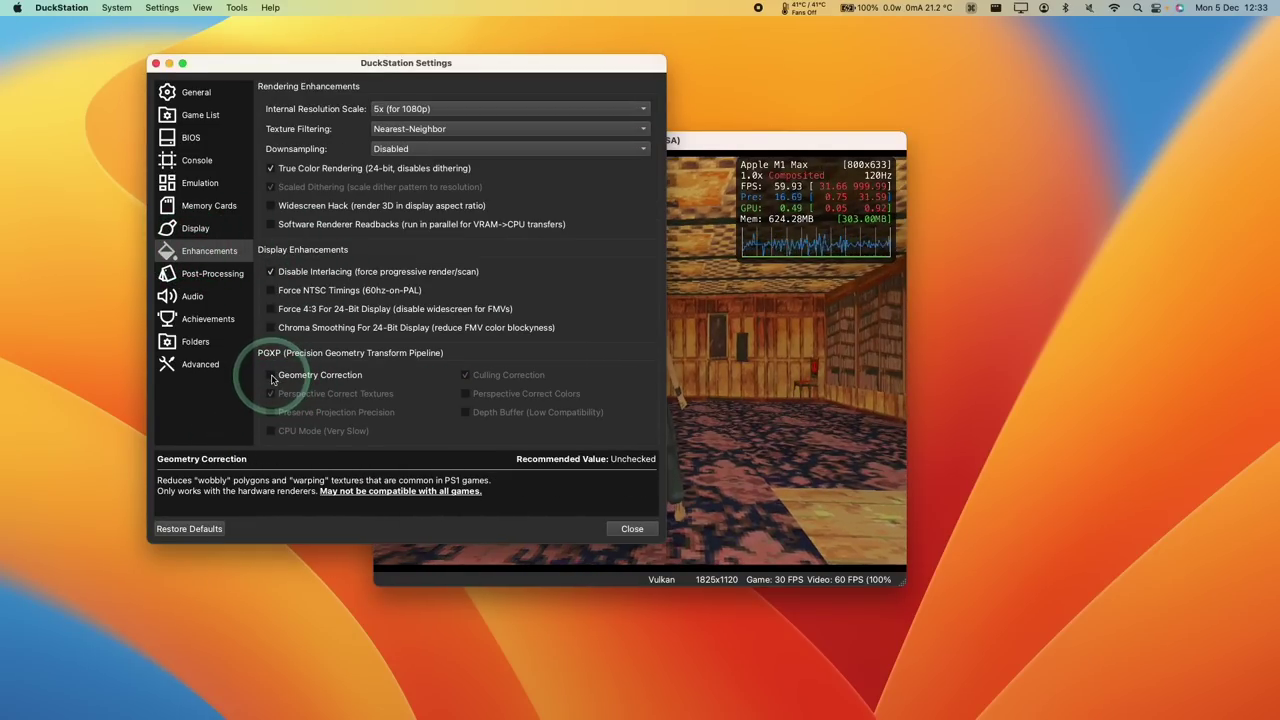
click(271, 380)
- Walk Lara through the billiard room and down the corridor into the pool room
click(705, 403)
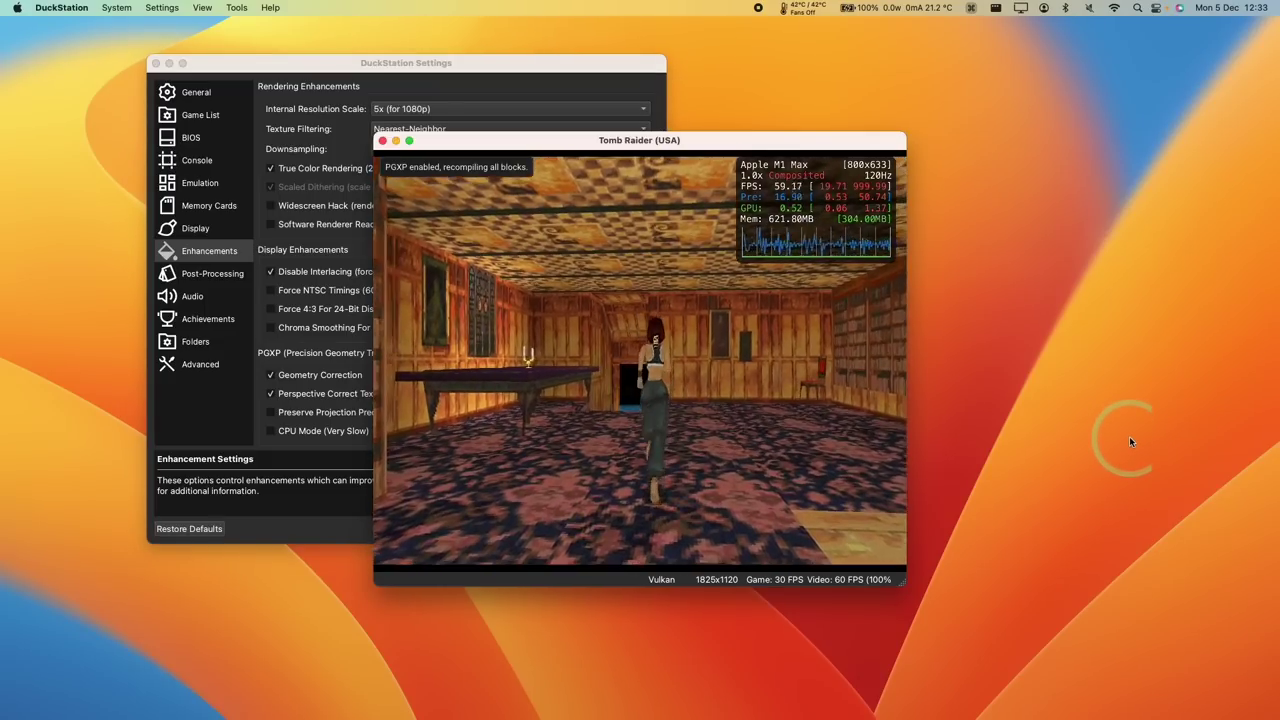
key(Up)
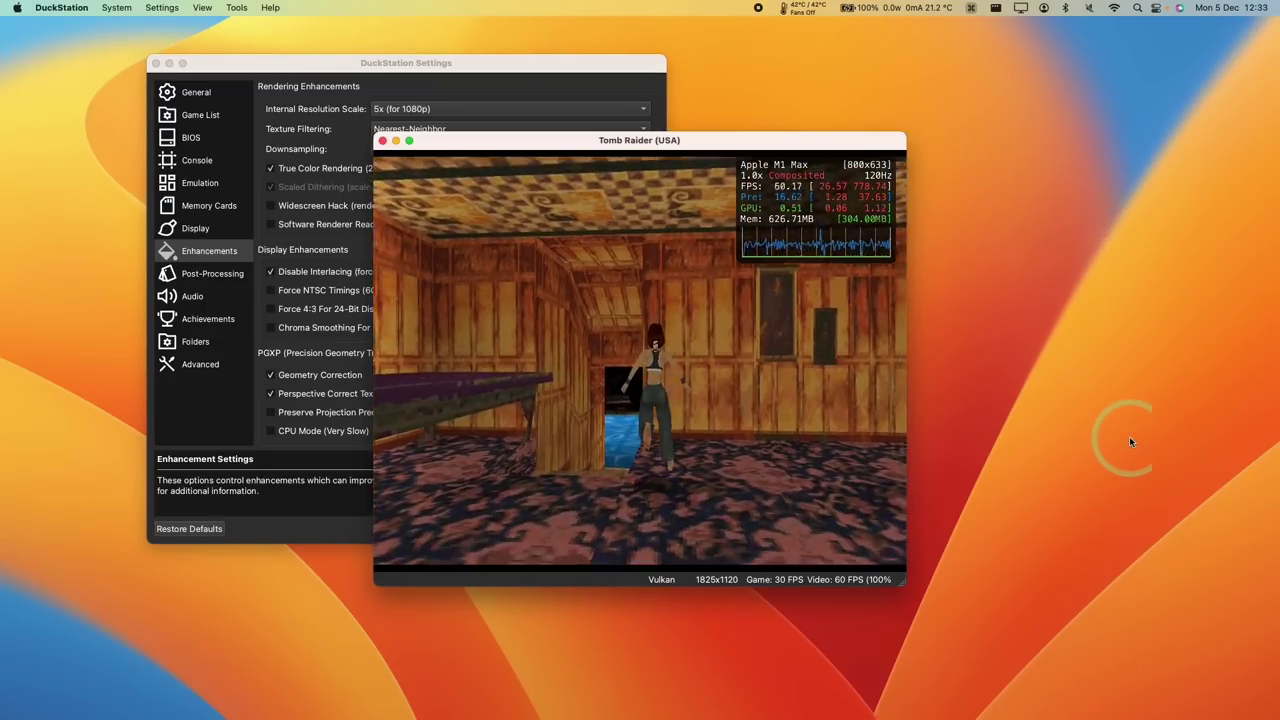
key(Left)
key(Up)
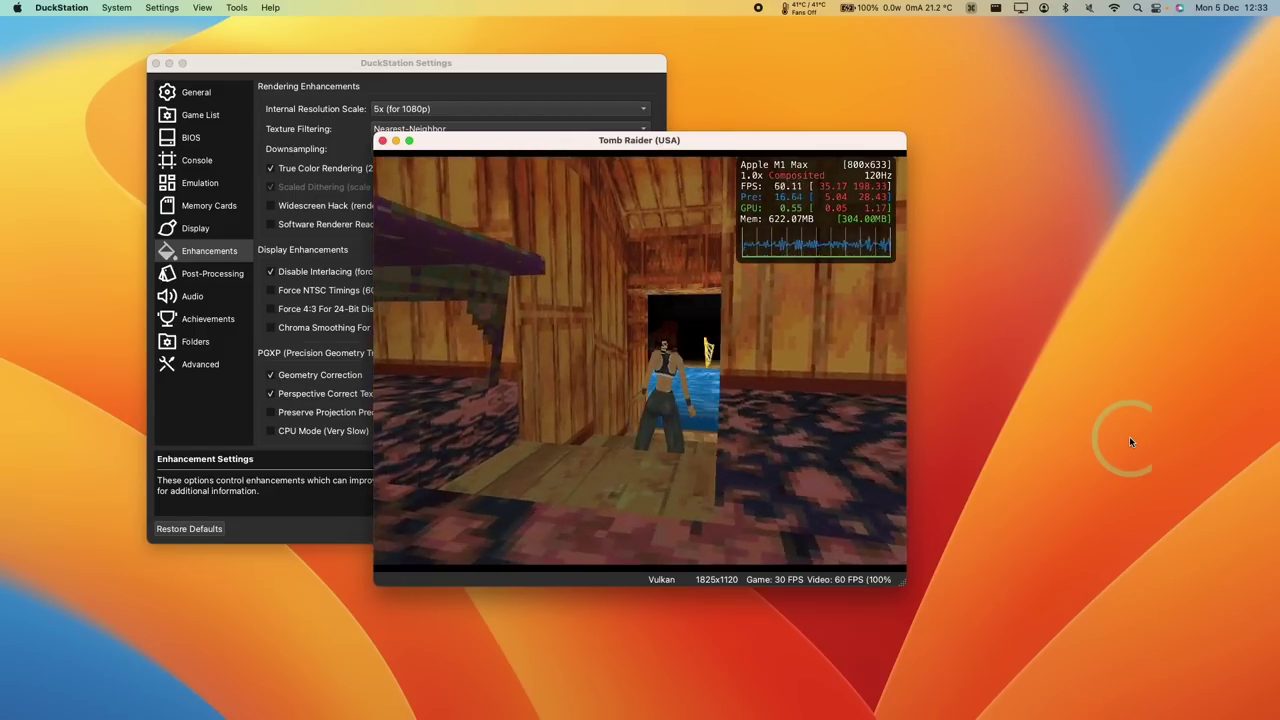
key(Up)
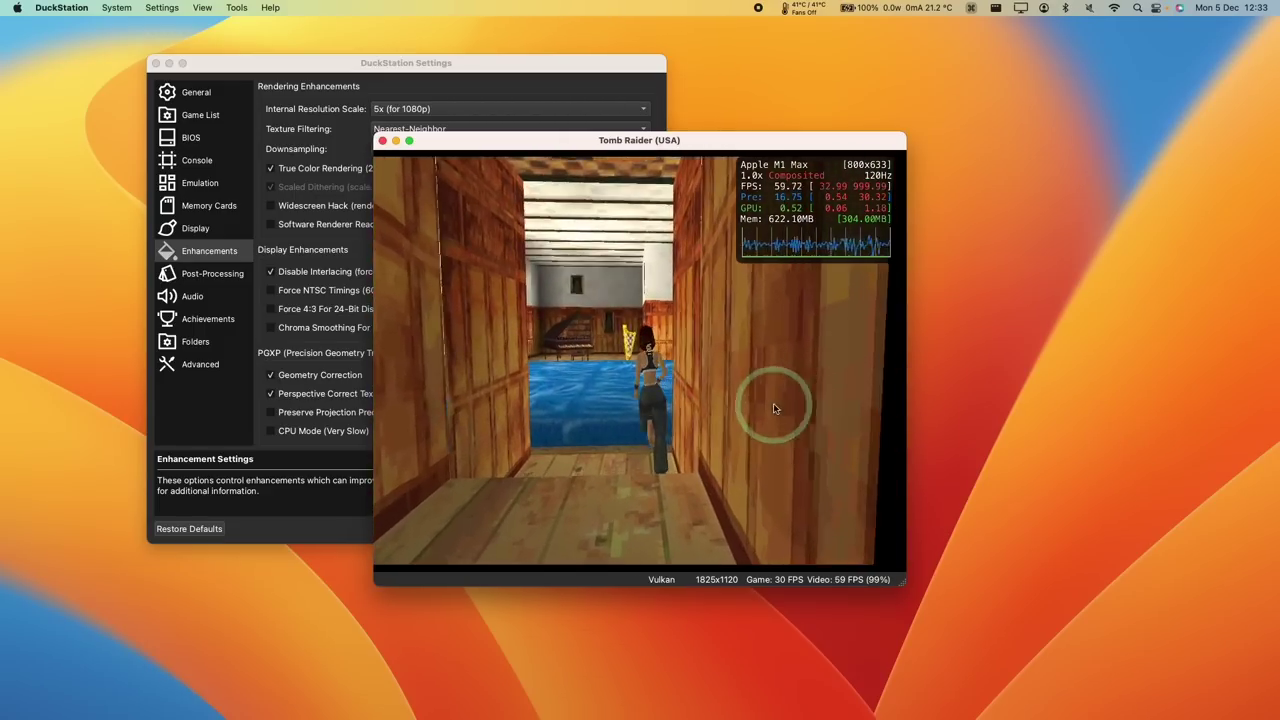
key(Up)
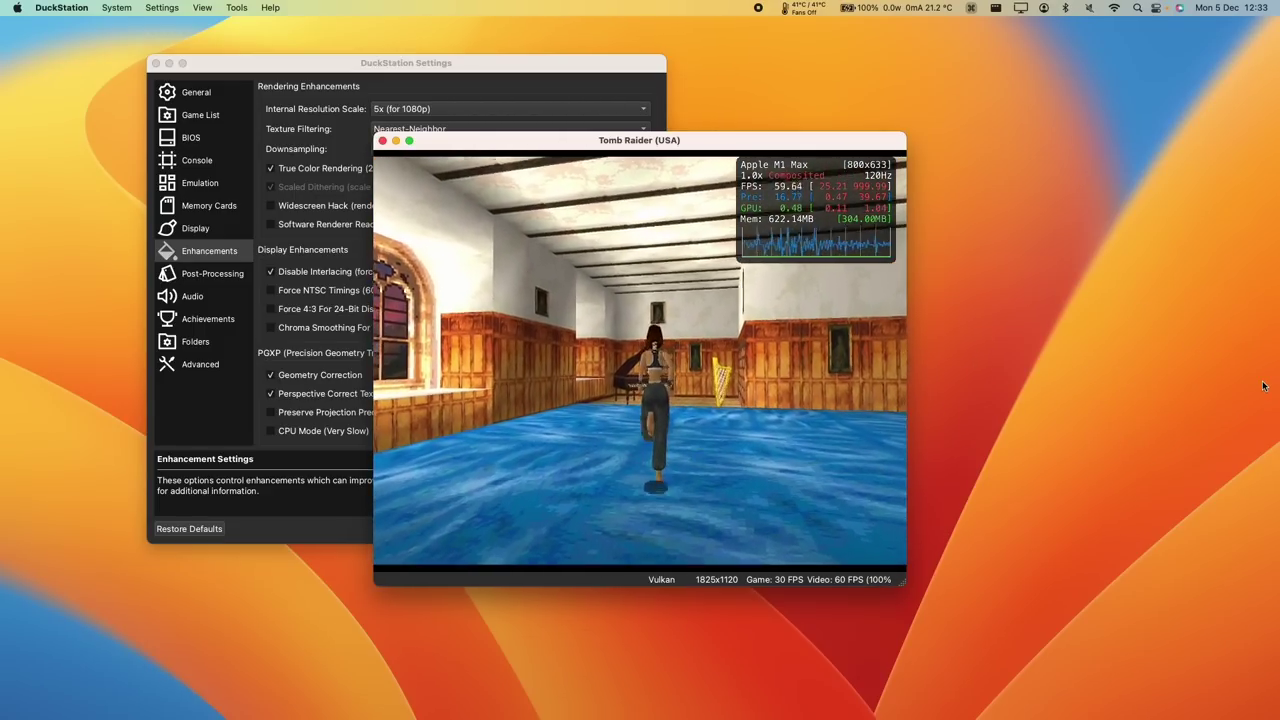
- Set the Display aspect ratio to 16:9
key(Up)
click(673, 415)
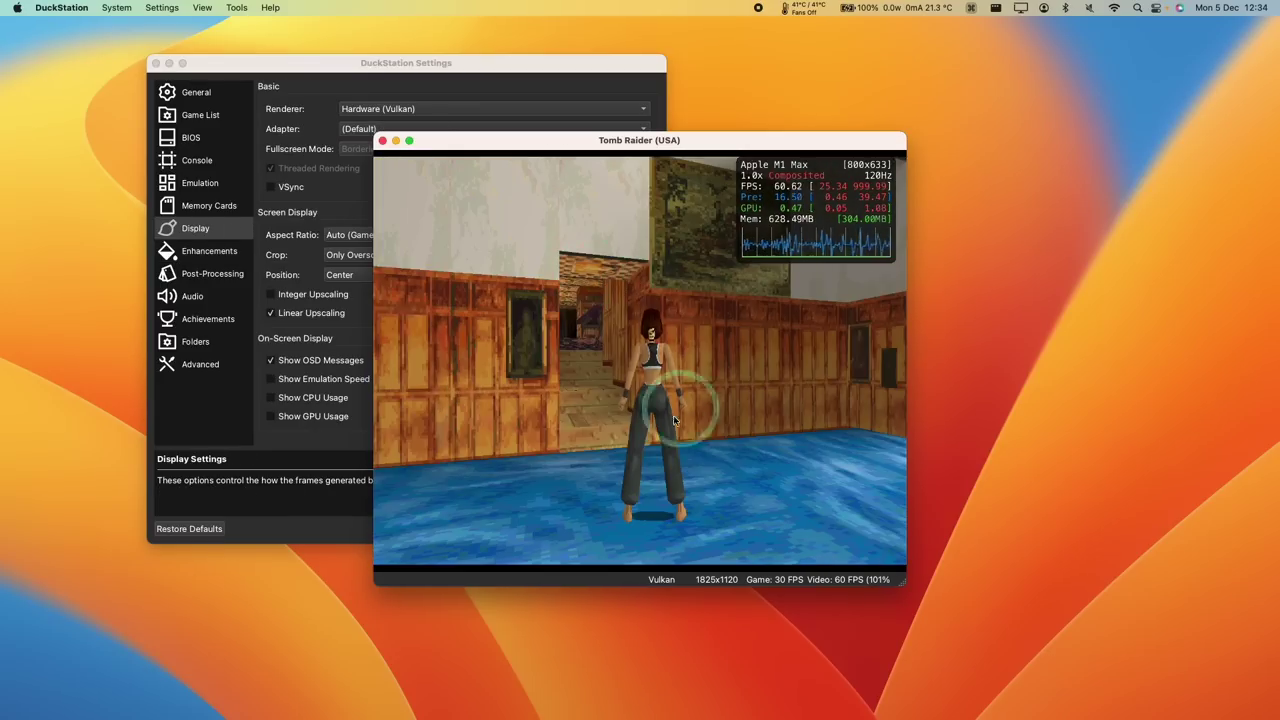
click(551, 302)
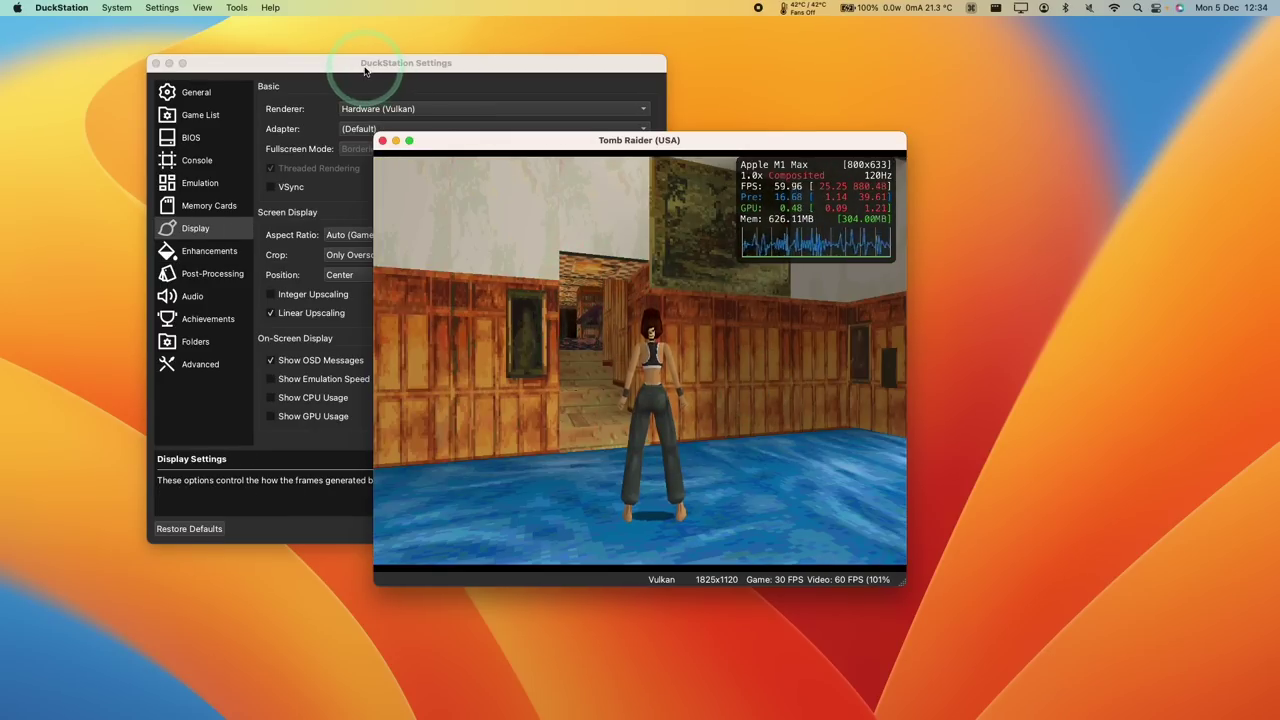
click(313, 126)
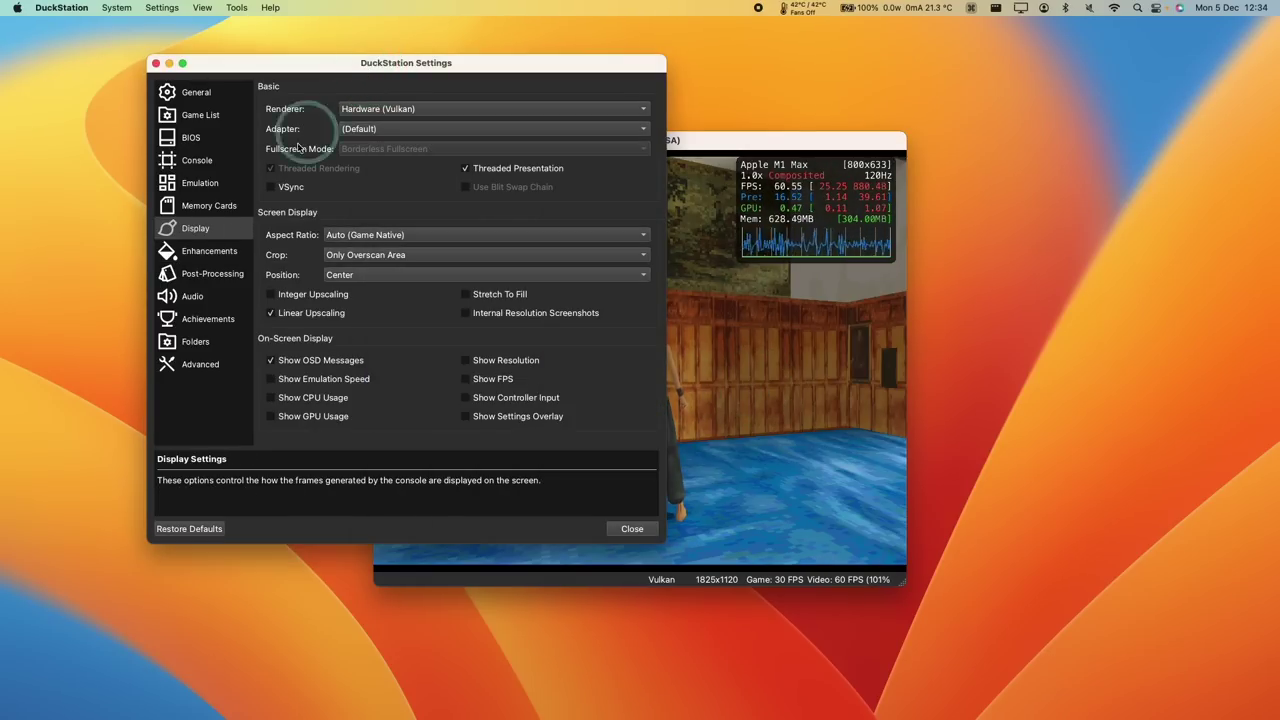
click(372, 234)
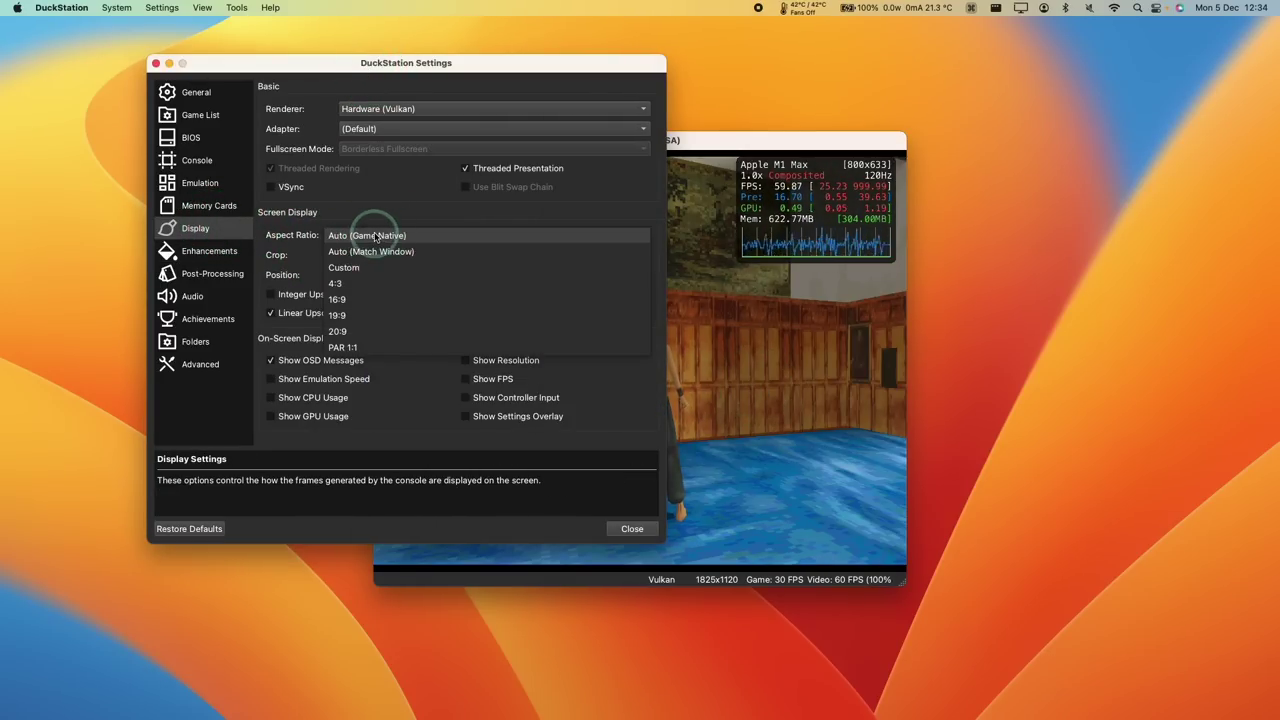
click(340, 299)
- Run the game fullscreen in widescreen, move Lara across the blue floor, then return to a window
click(817, 391)
drag(411, 143, 447, 148)
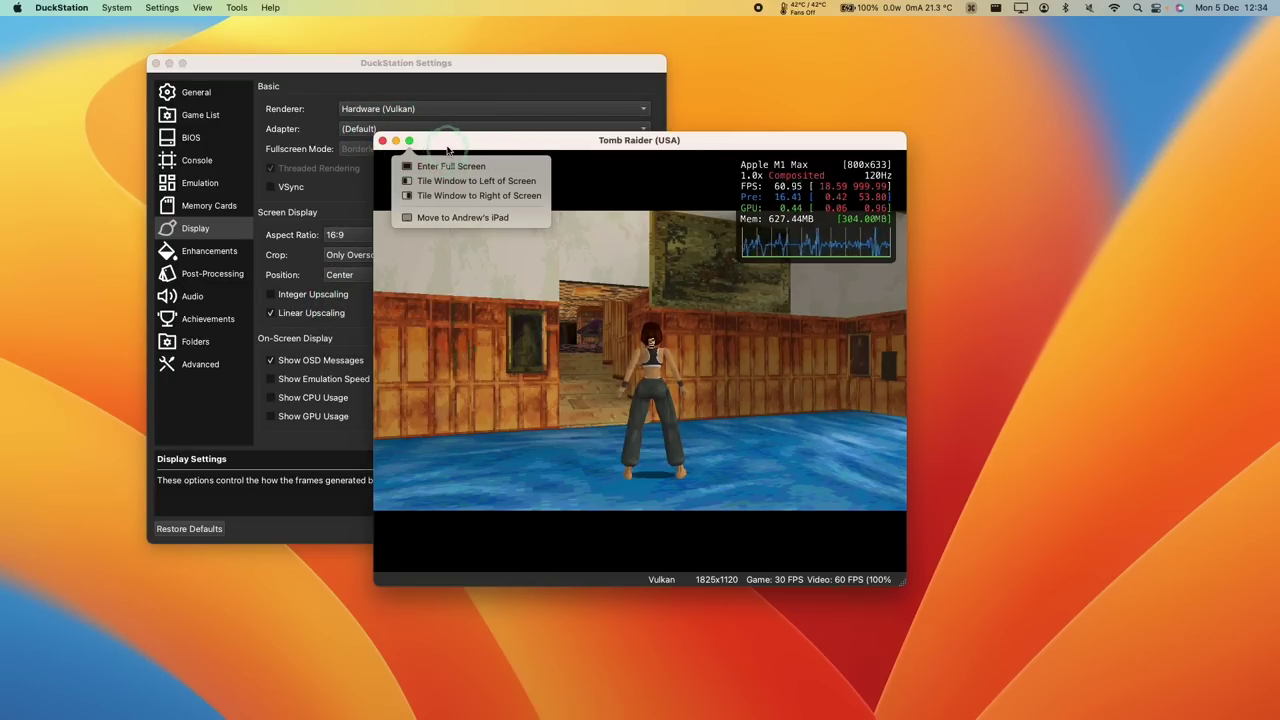
click(451, 166)
key(Left)
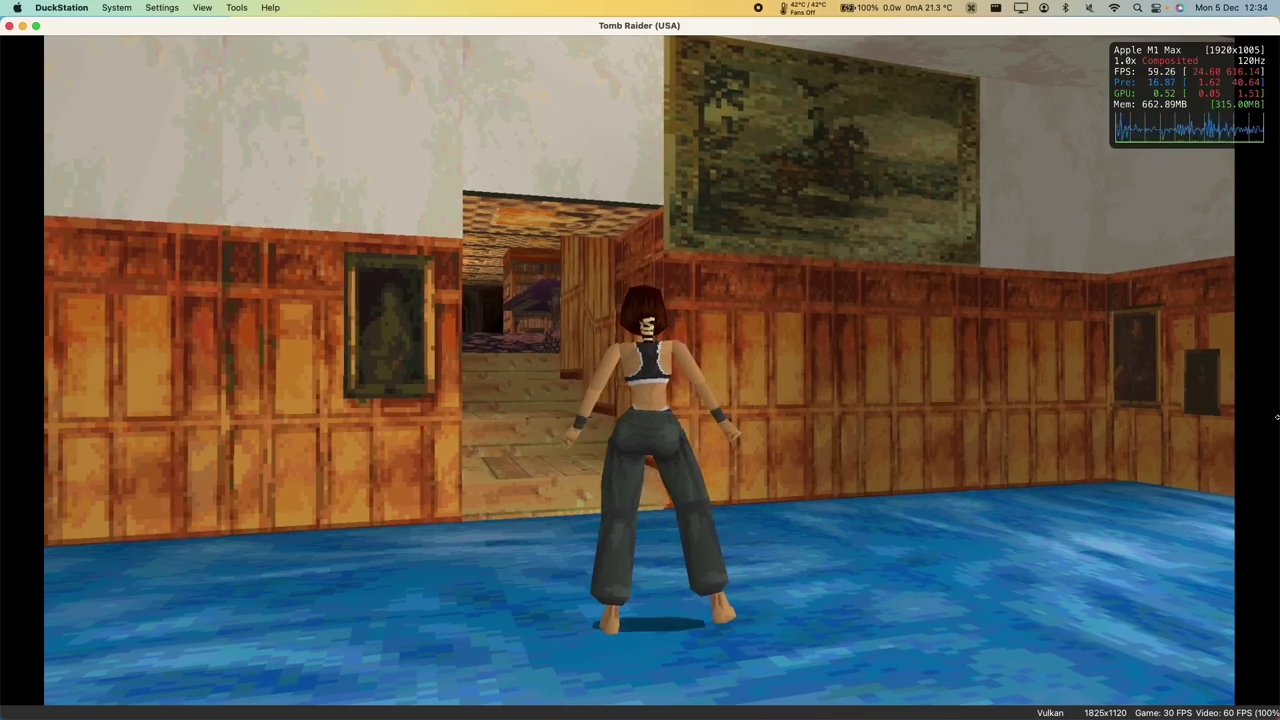
key(Right)
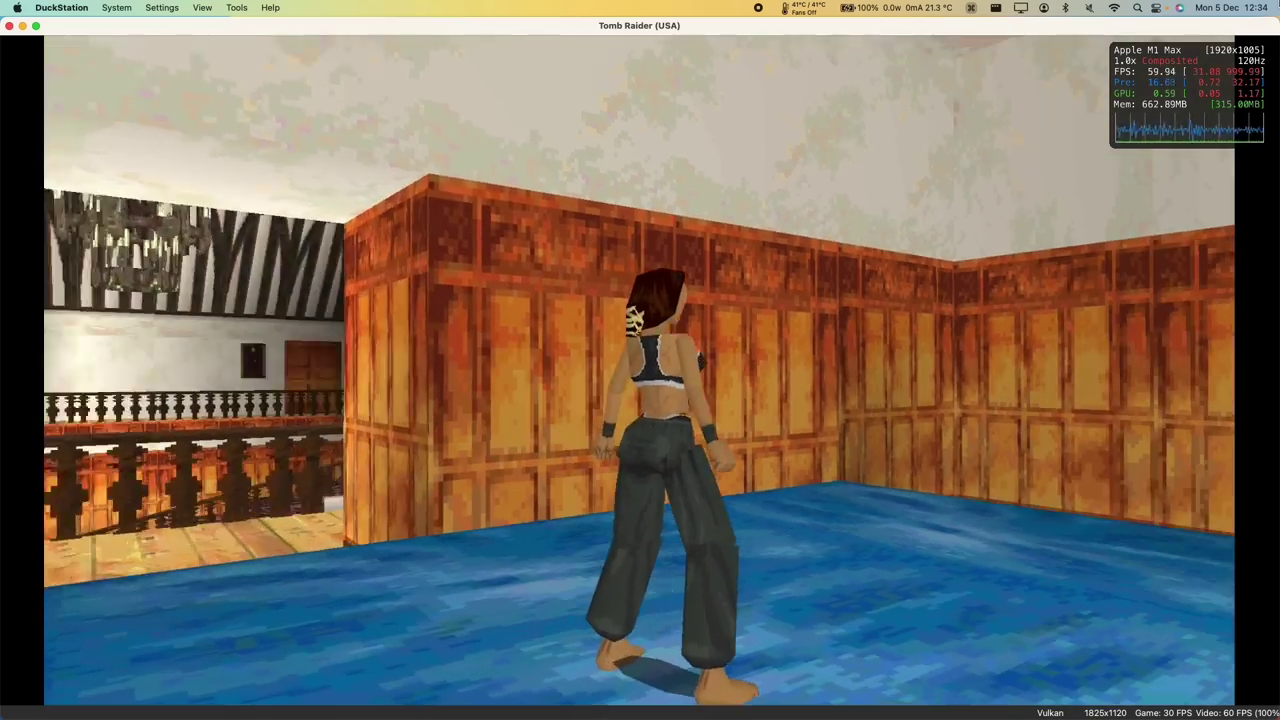
key(Up)
key(Left)
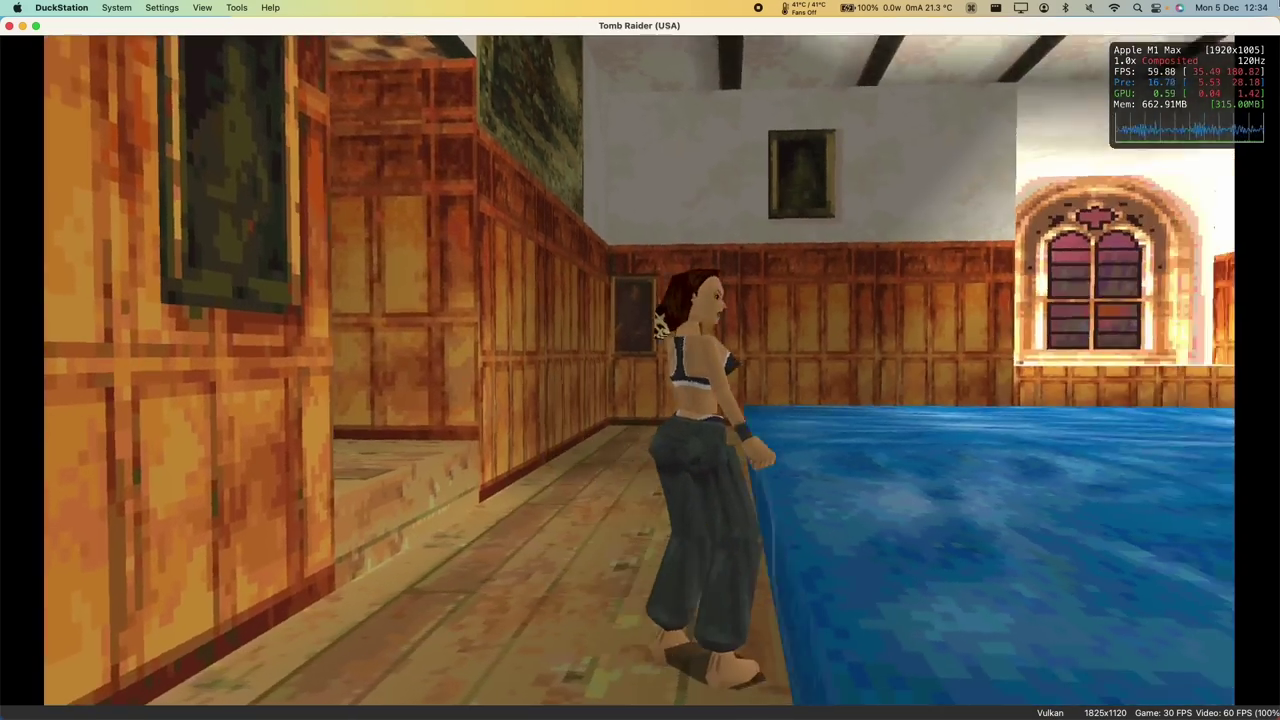
double_click(682, 540)
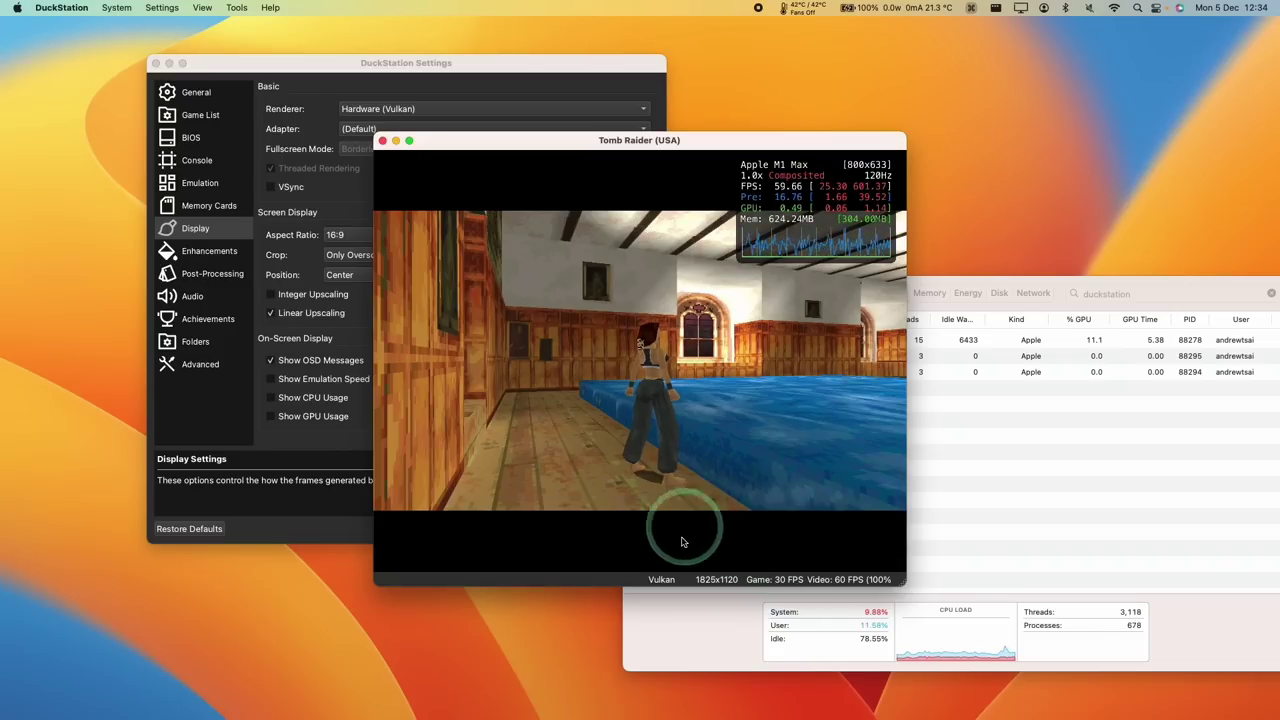
click(1054, 538)
click(650, 341)
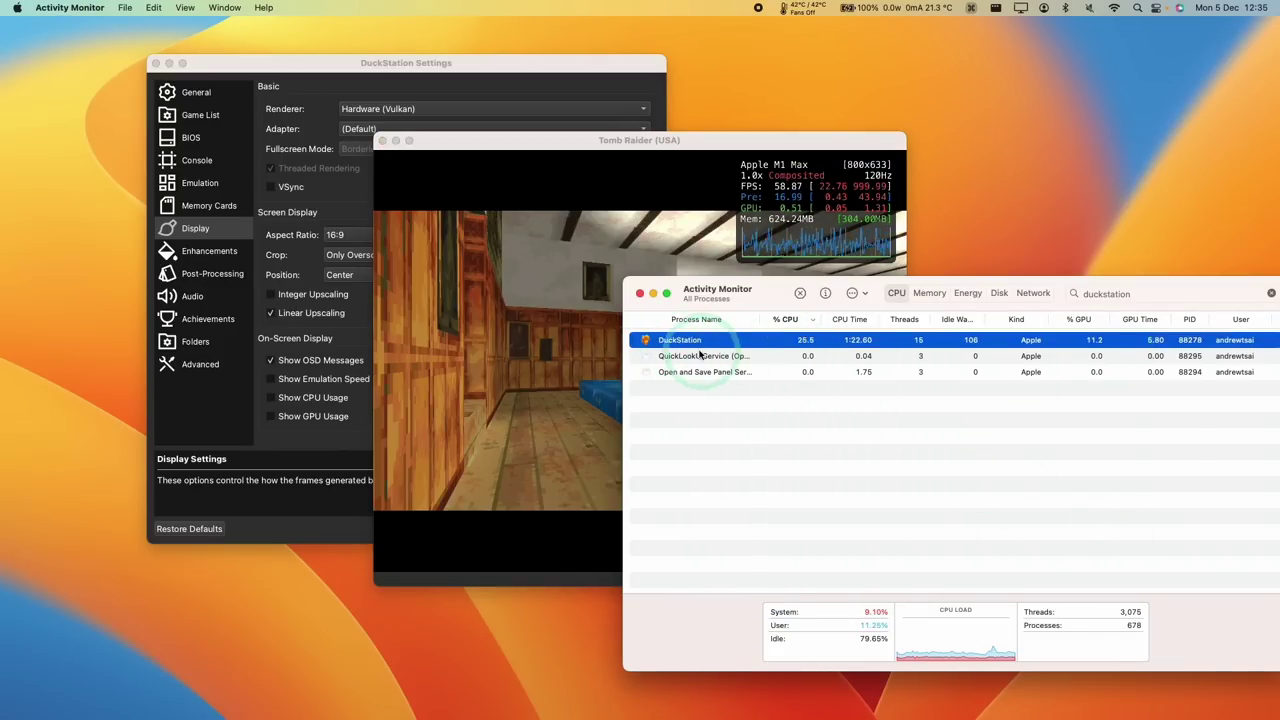
click(667, 275)
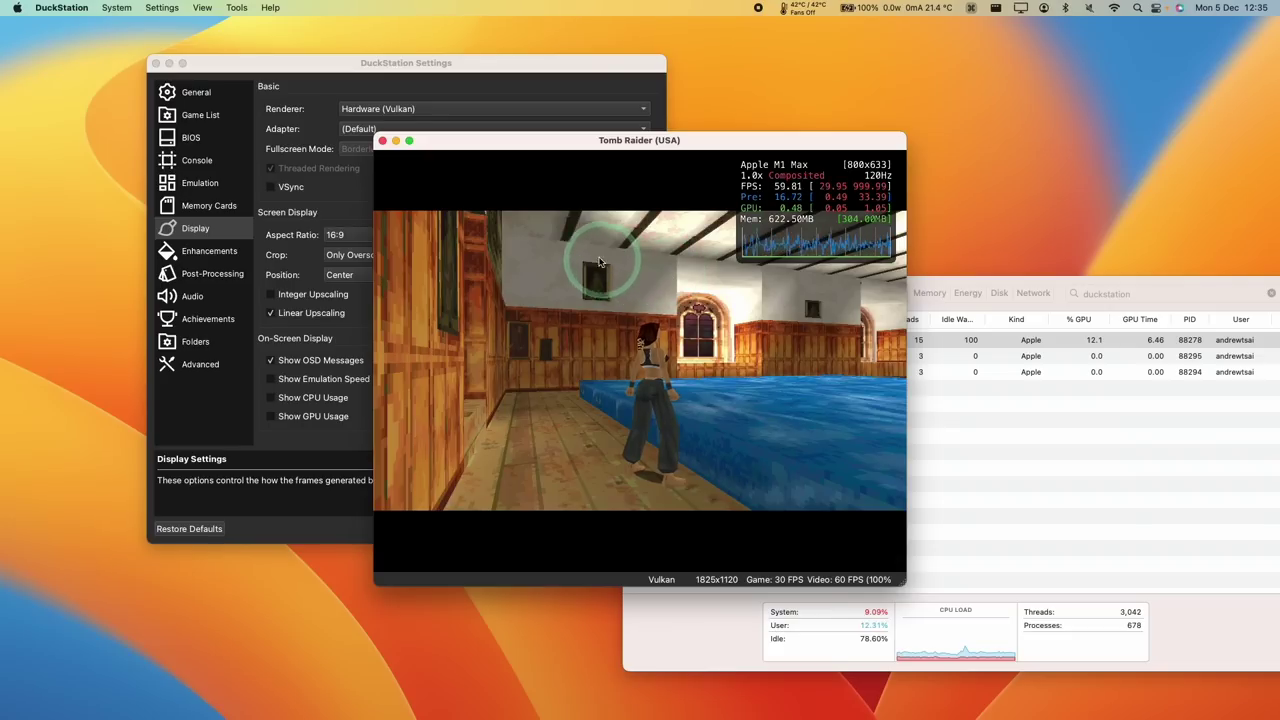